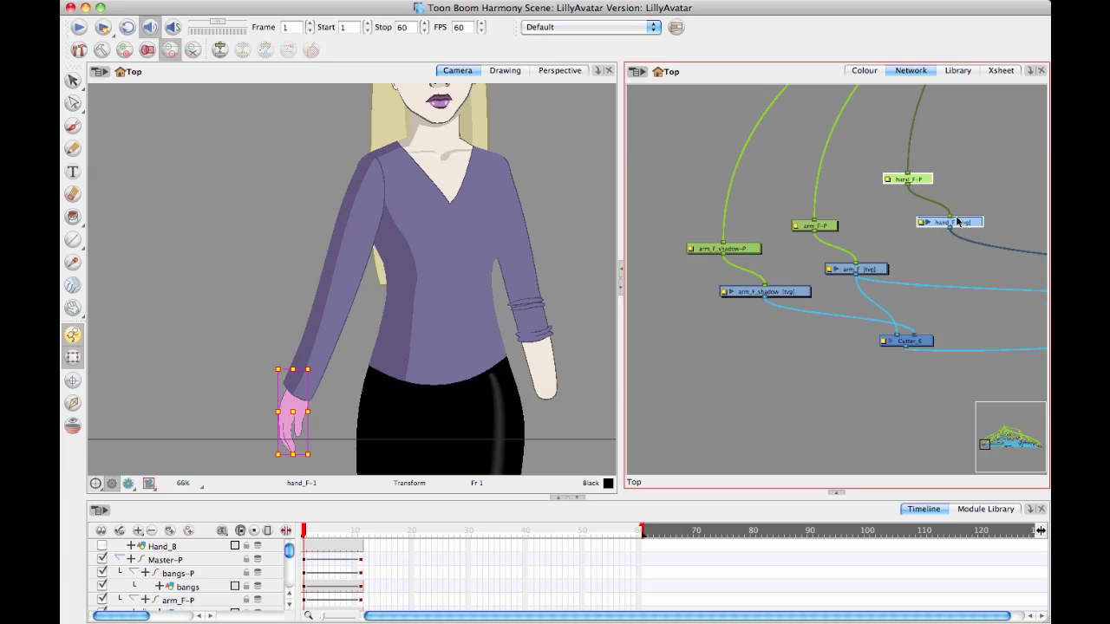
Widen the Camera view and pan it to frame the torso and both arms, then pick the shoulder shadow
{"action": "left_click", "coordinate": [972, 189]}
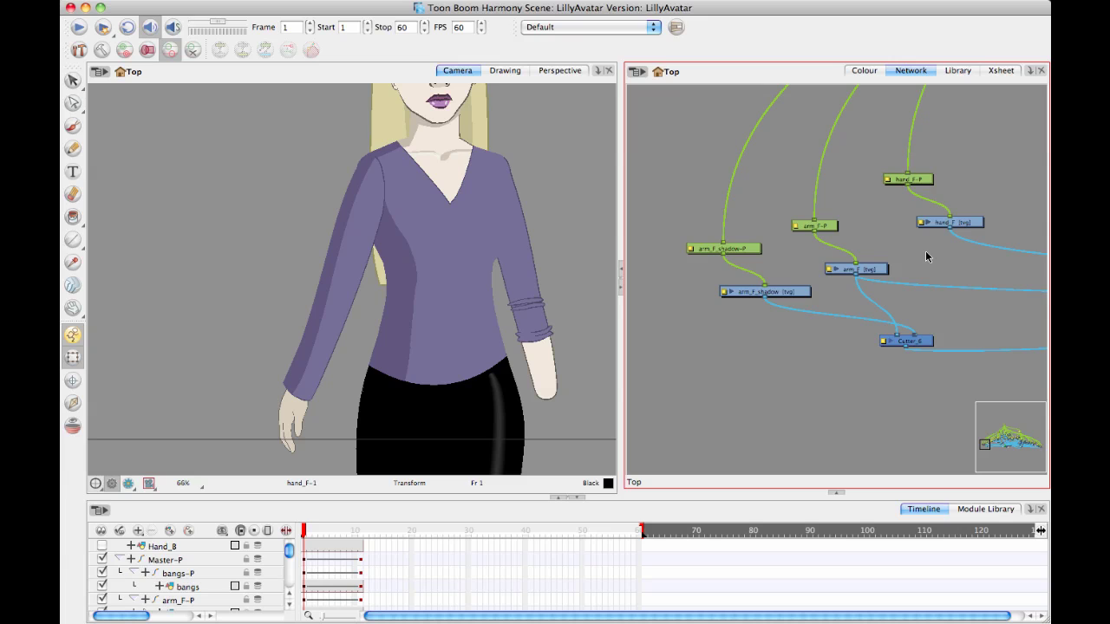
{"action": "key", "text": "space"}
{"action": "left_click_drag", "start_coordinate": [453, 235], "coordinate": [455, 196]}
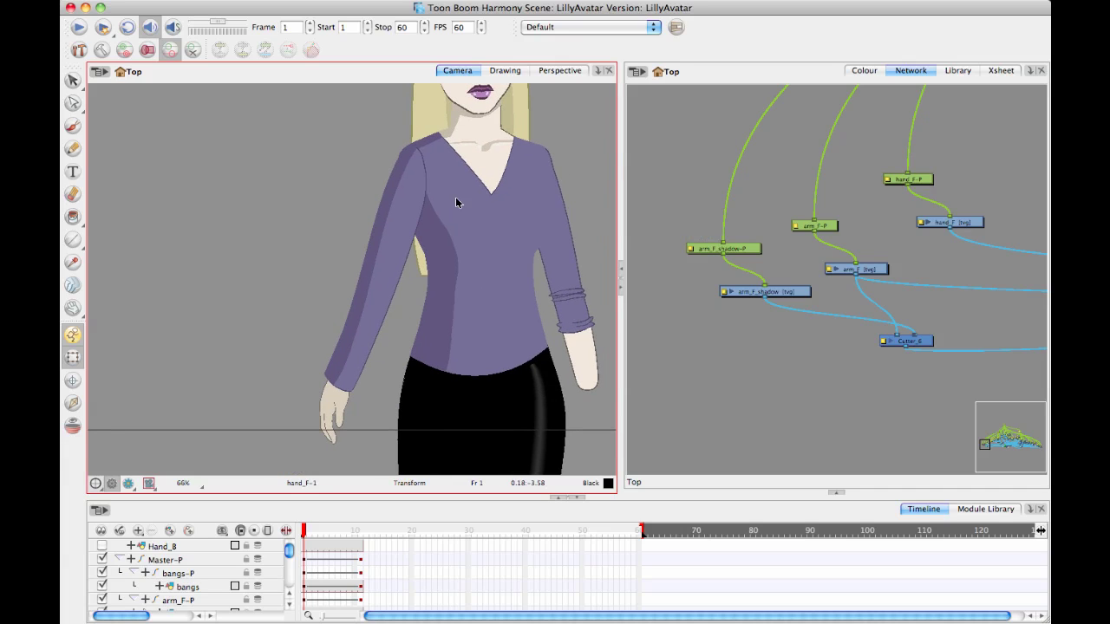
{"action": "left_click_drag", "start_coordinate": [622, 162], "coordinate": [674, 162]}
{"action": "key", "text": "space"}
{"action": "mouse_move", "coordinate": [574, 227]}
{"action": "left_mouse_down"}
{"action": "mouse_move", "coordinate": [498, 232]}
{"action": "mouse_move", "coordinate": [517, 227]}
{"action": "left_mouse_up"}
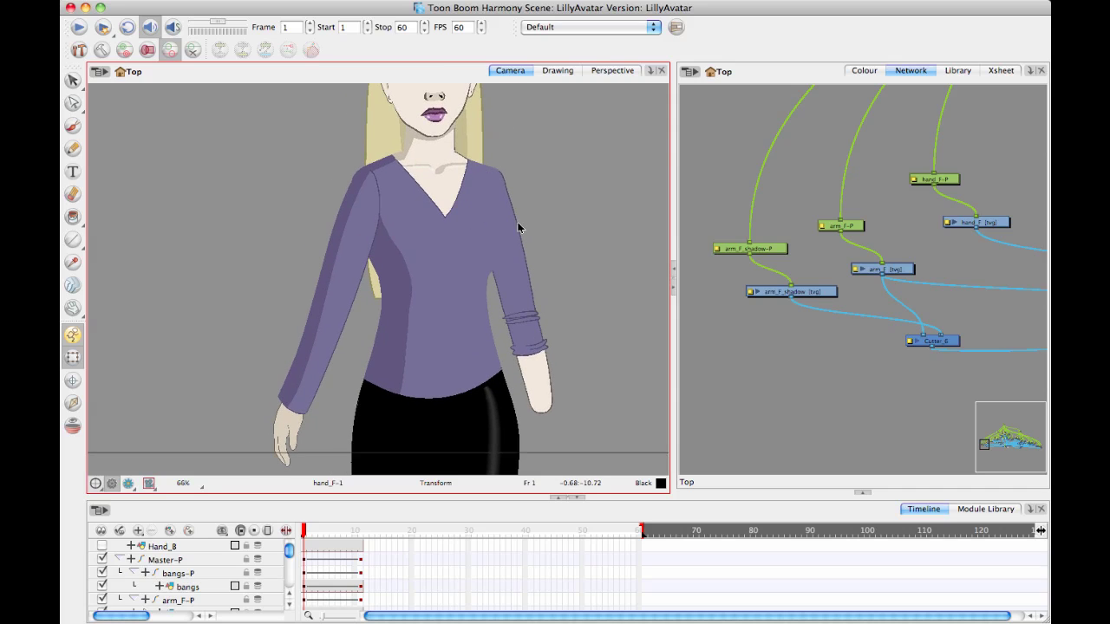
{"action": "left_click", "coordinate": [374, 170]}
Pan to the face and shoulder, then test-move the shoulder shadow strip and undo the move
{"action": "scroll", "coordinate": [527, 208], "scroll_direction": "up", "scroll_amount": 6}
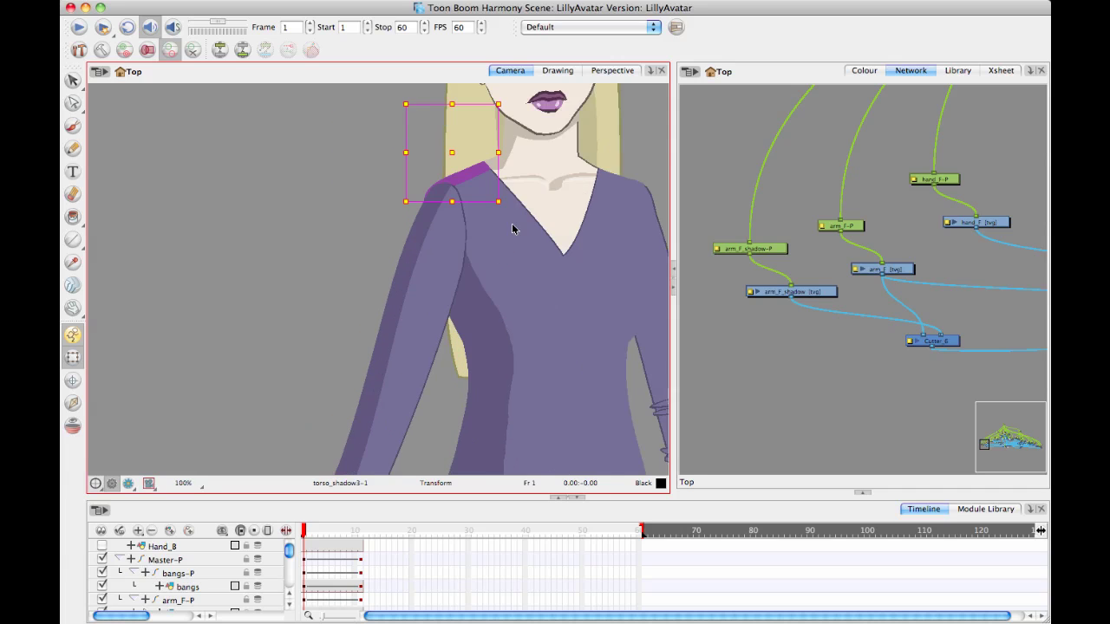
{"action": "key", "text": "space"}
{"action": "left_click_drag", "start_coordinate": [587, 228], "coordinate": [486, 313]}
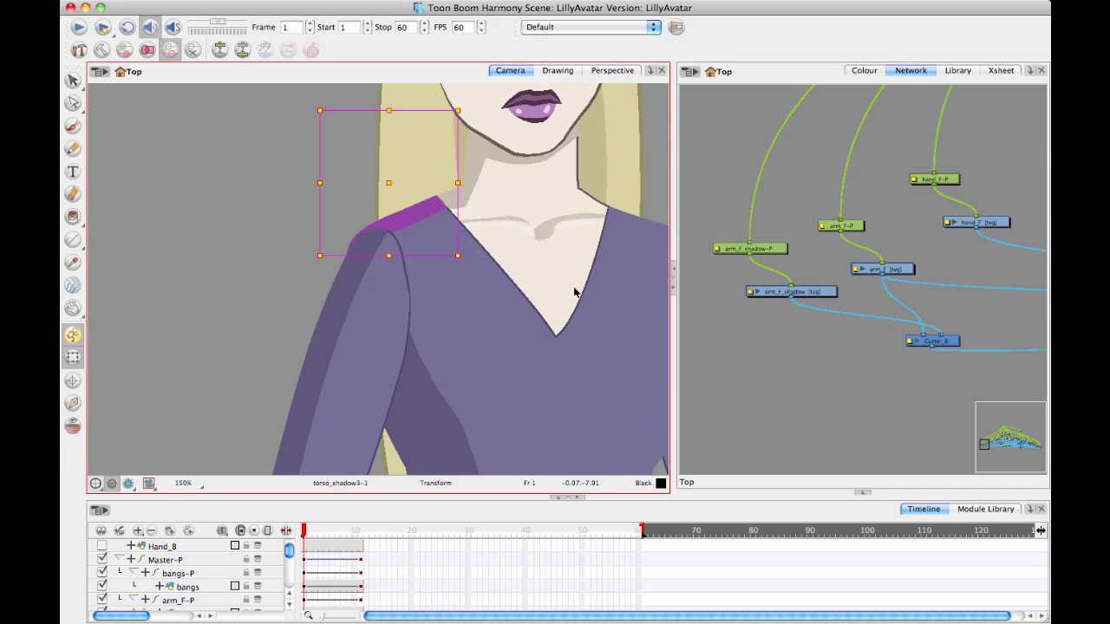
{"action": "key", "text": "Delete"}
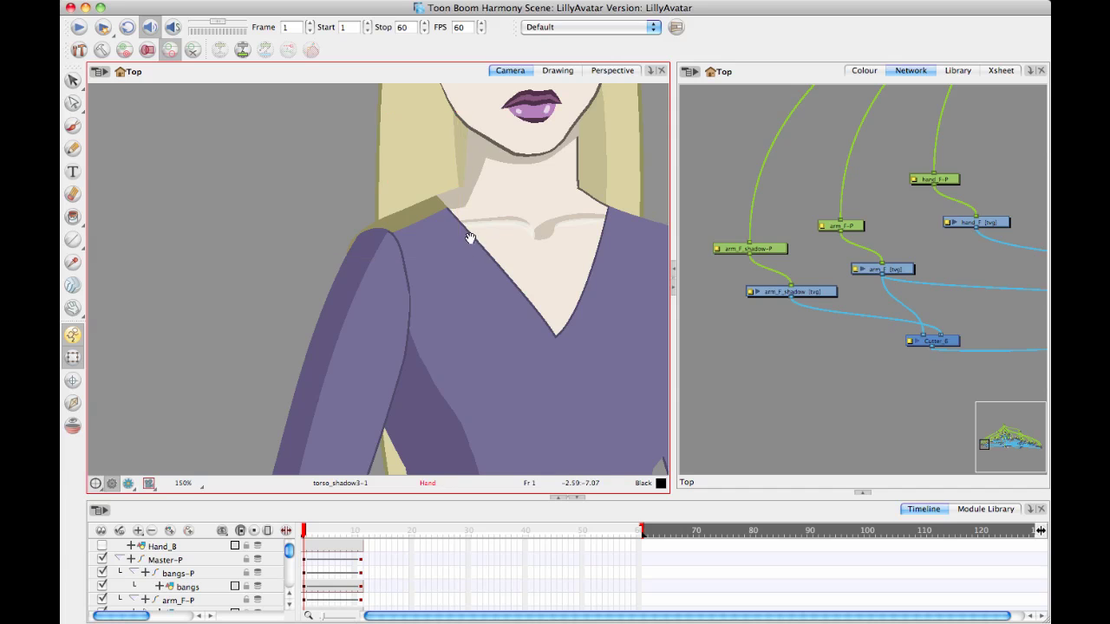
{"action": "scroll", "coordinate": [459, 250], "scroll_direction": "down", "scroll_amount": 5}
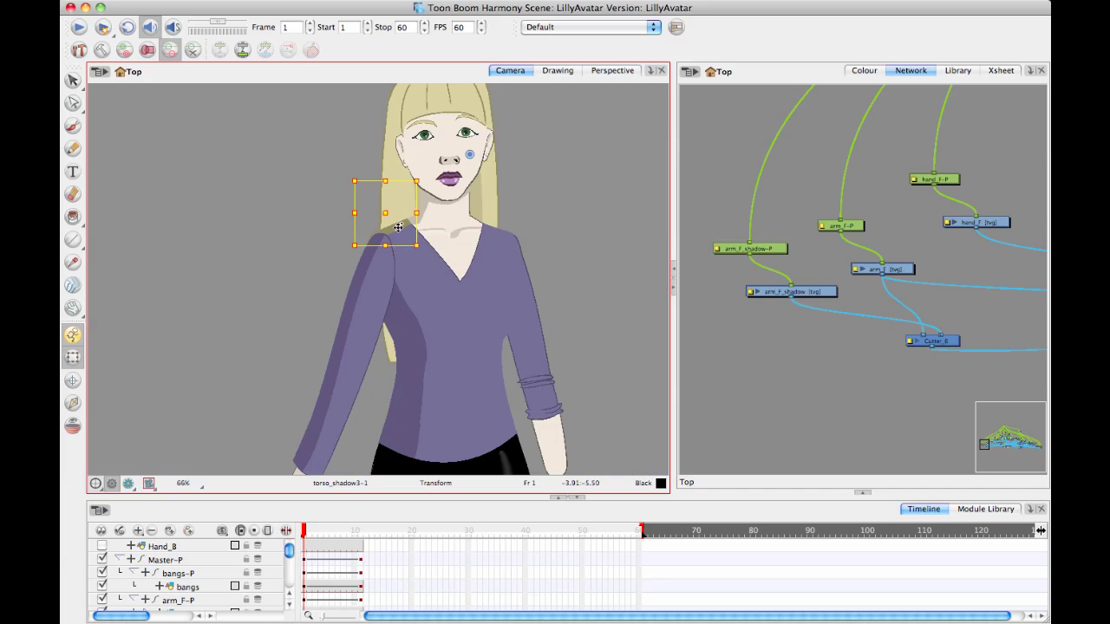
{"action": "left_click_drag", "start_coordinate": [398, 227], "coordinate": [421, 251]}
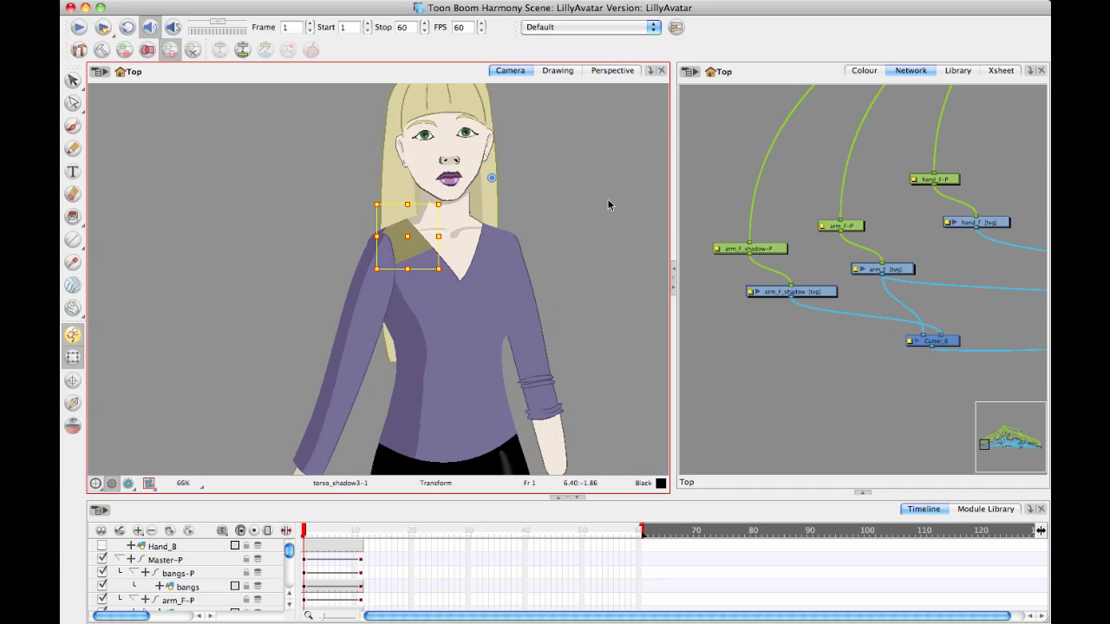
{"action": "key", "text": "ctrl+z"}
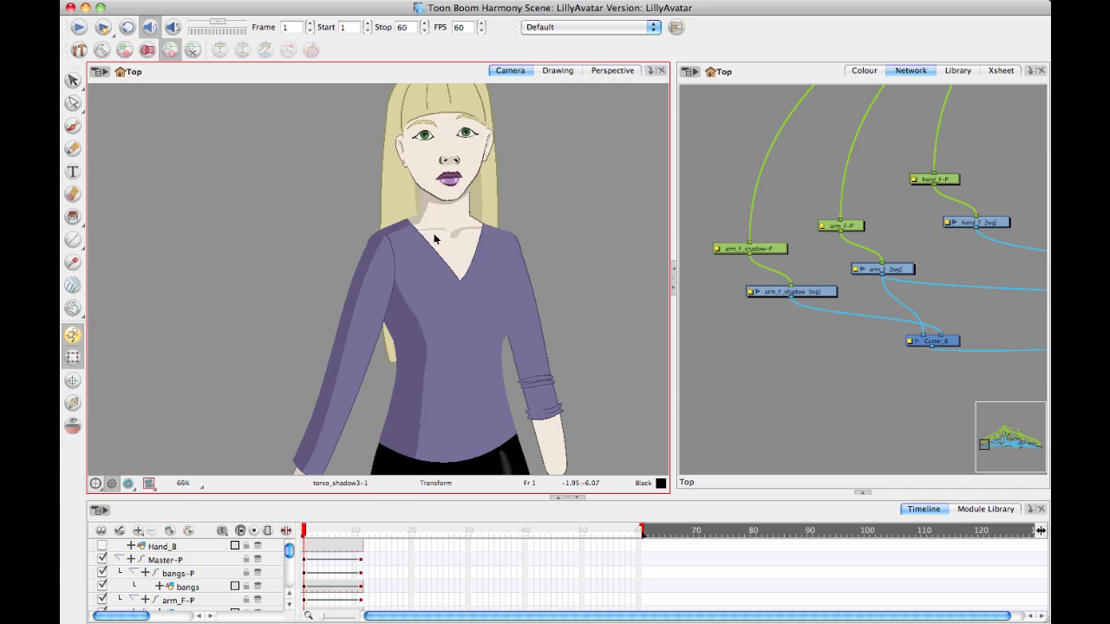
Select the shoulder shadow and reveal torso_shadow3 and Cutter_5 in the Network view
{"action": "left_click", "coordinate": [396, 230]}
{"action": "left_click", "coordinate": [703, 198]}
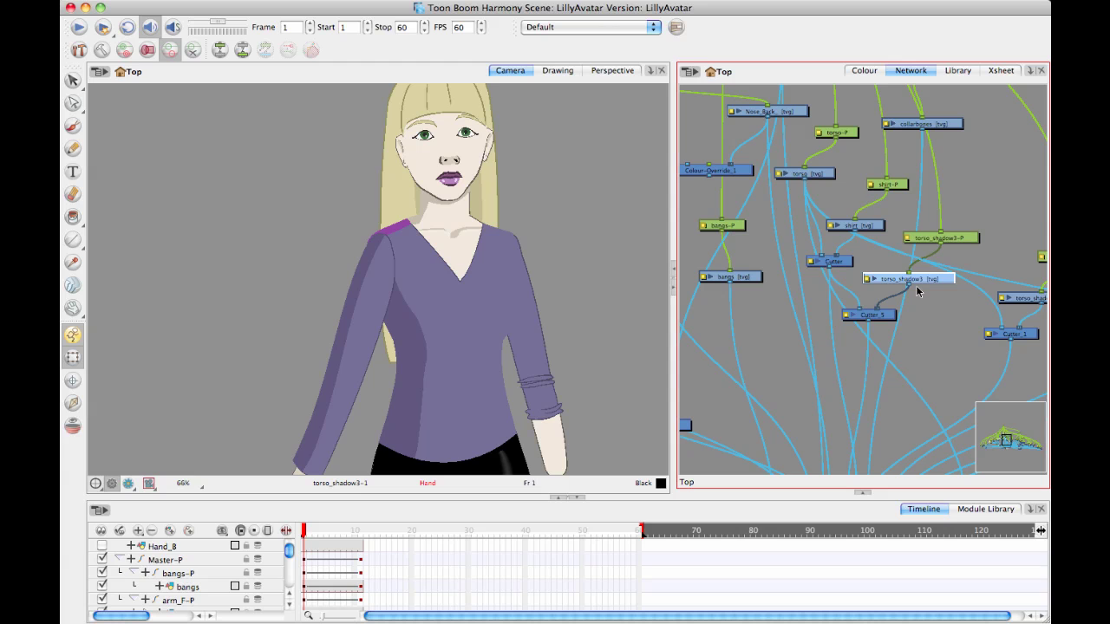
{"action": "scroll", "coordinate": [918, 291], "scroll_direction": "up", "scroll_amount": 5}
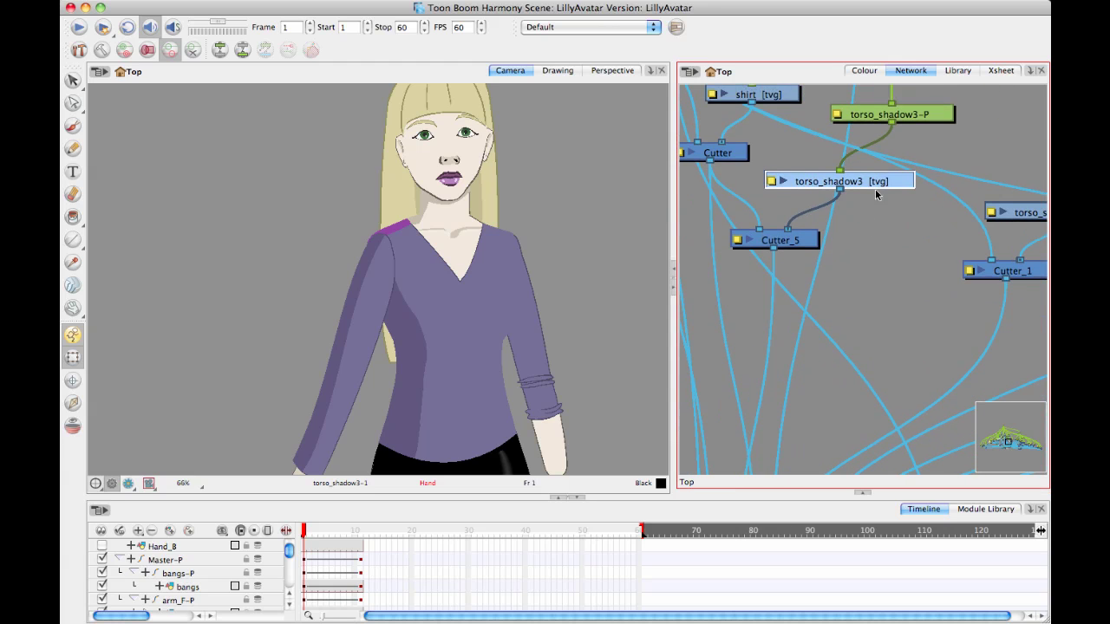
Move Cutter_5 lower, check its shirt and torso_shadow3 inputs, and open Cutter_5's Layer Properties
{"action": "scroll", "coordinate": [876, 182], "scroll_direction": "left", "scroll_amount": 5}
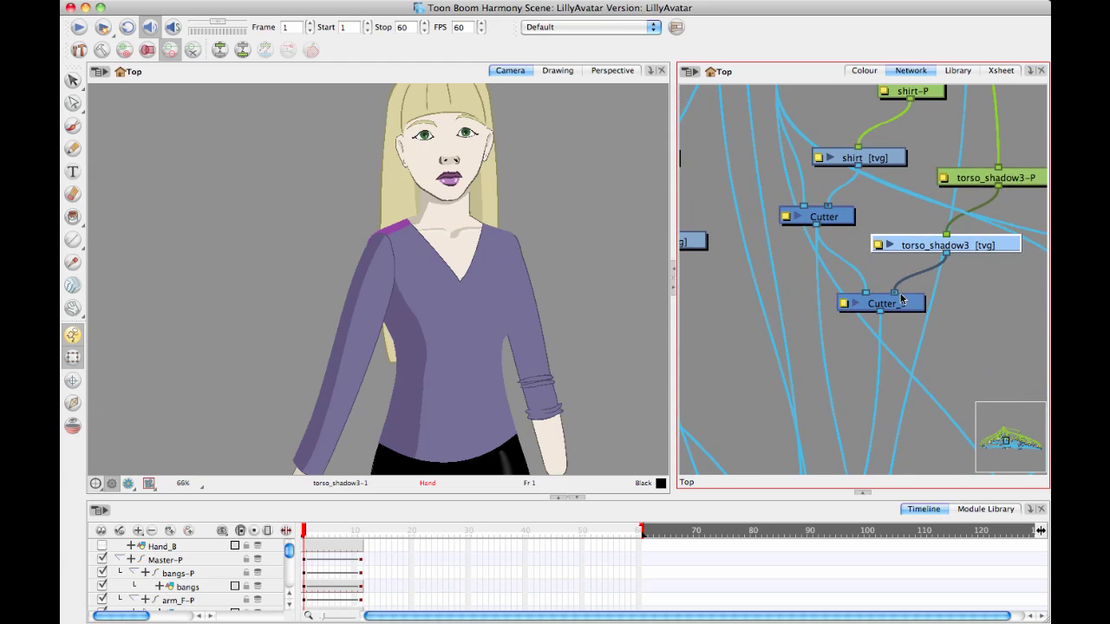
{"action": "left_click_drag", "start_coordinate": [892, 307], "coordinate": [896, 341]}
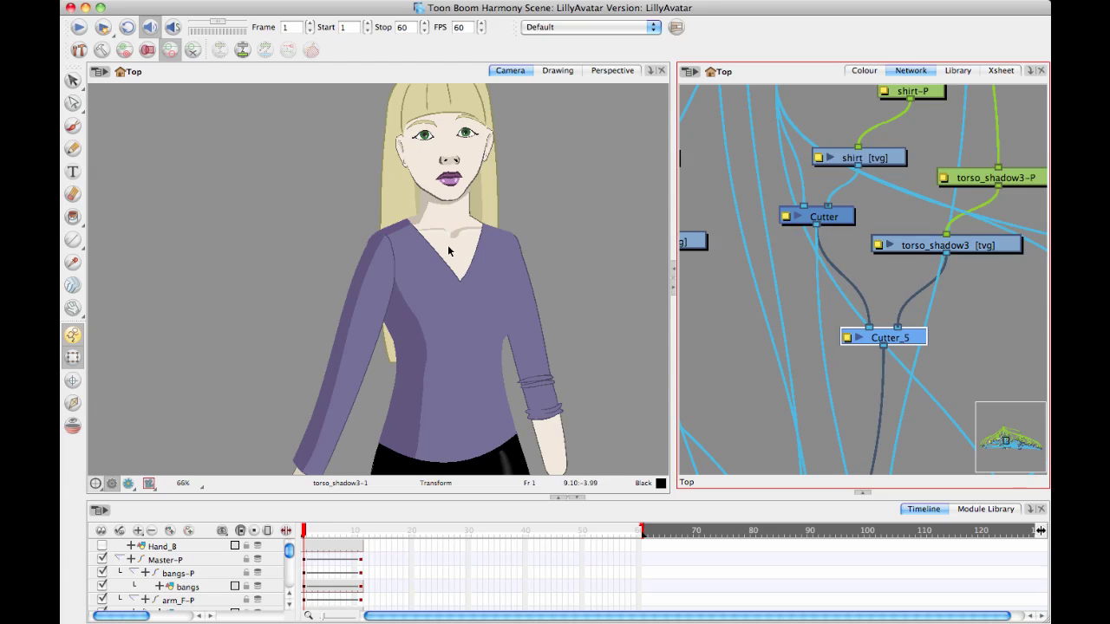
{"action": "left_click", "coordinate": [446, 306]}
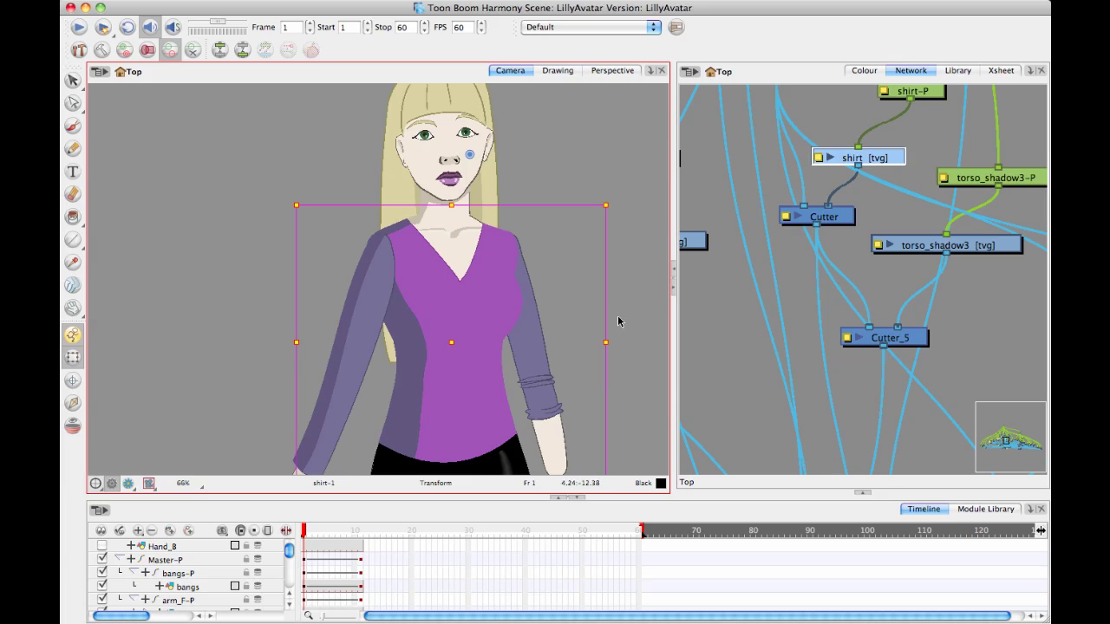
{"action": "left_click", "coordinate": [989, 247]}
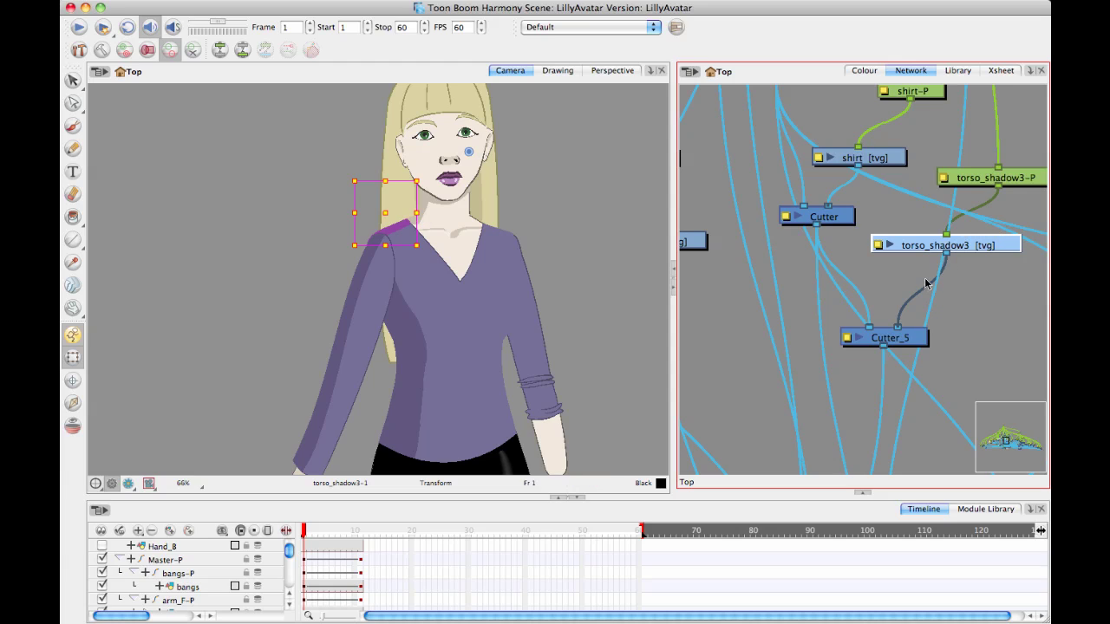
{"action": "left_click", "coordinate": [846, 338]}
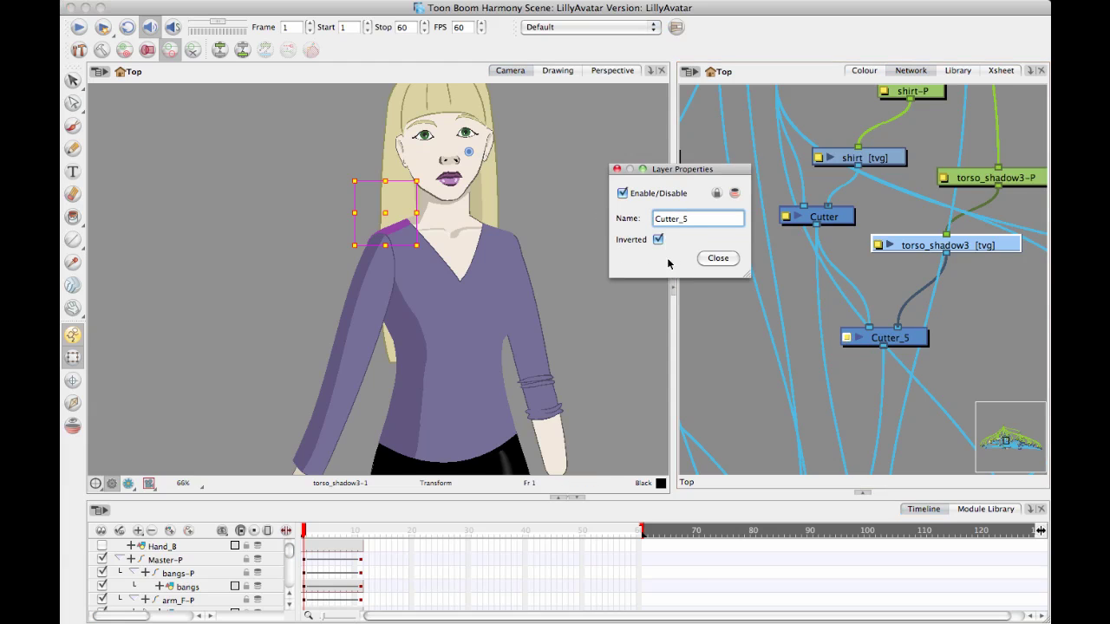
Close Cutter_5's Layer Properties with Inverted kept on, and zoom the Camera view to 100%
{"action": "left_click", "coordinate": [723, 258]}
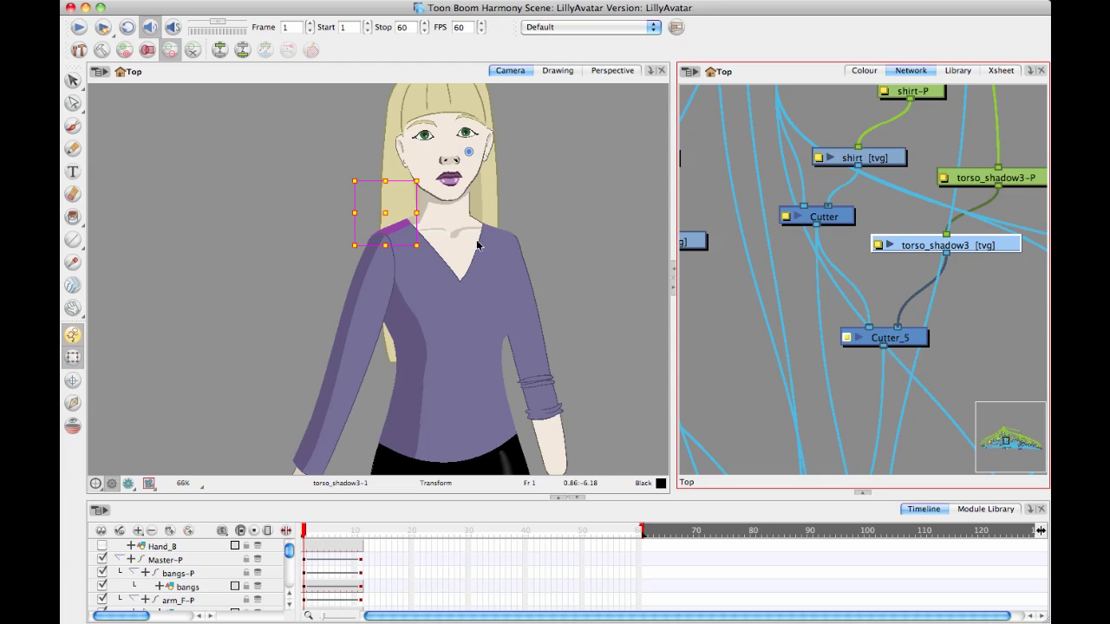
{"action": "scroll", "coordinate": [407, 225], "scroll_direction": "up", "scroll_amount": 2}
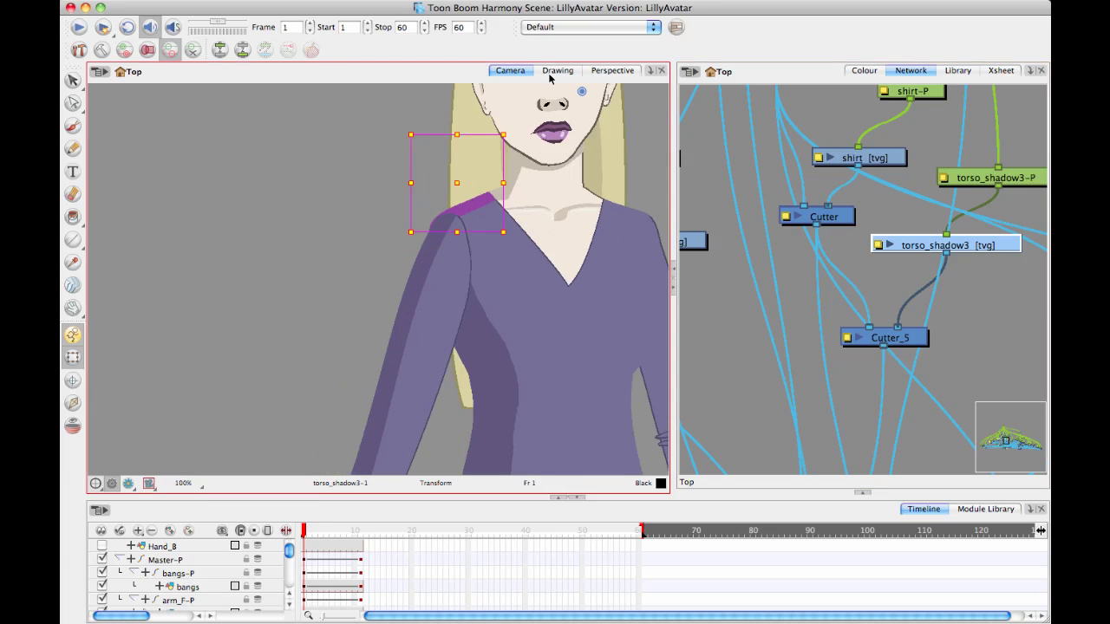
{"action": "left_click", "coordinate": [556, 70]}
{"action": "left_click_drag", "start_coordinate": [317, 364], "coordinate": [390, 279]}
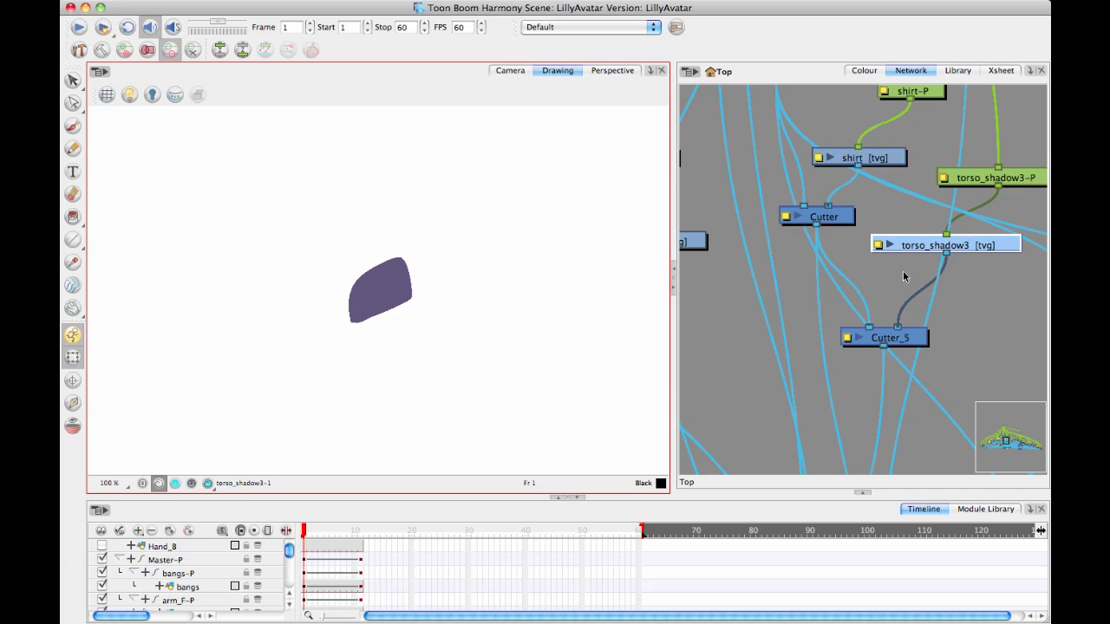
{"action": "left_click", "coordinate": [511, 69]}
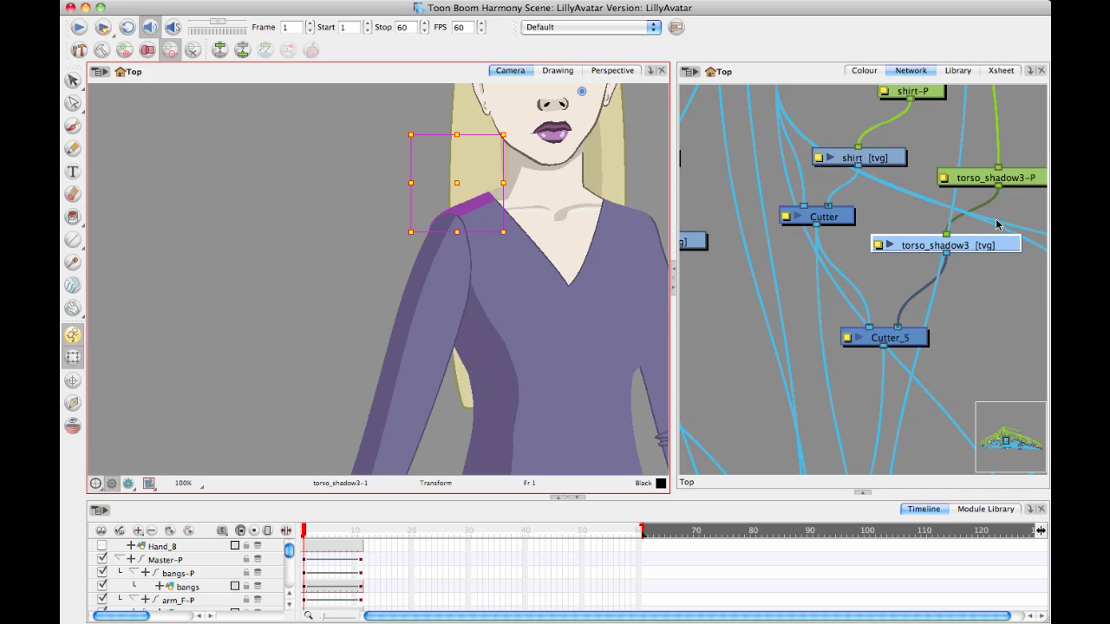
Test-move the large torso shadow sideways and back, then deselect it
{"action": "left_click", "coordinate": [506, 368]}
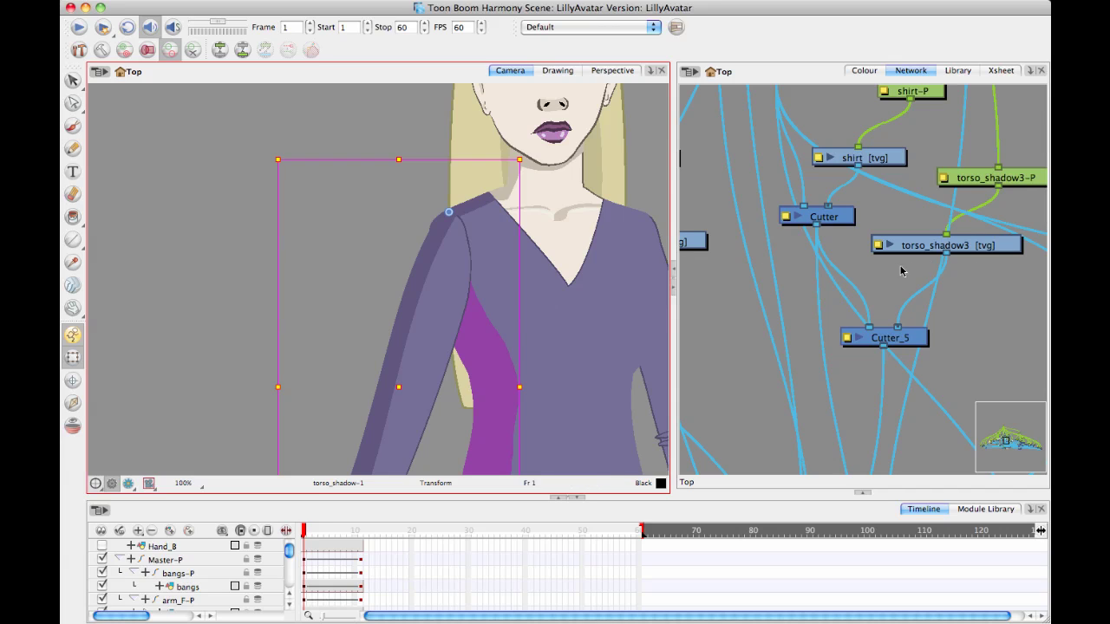
{"action": "scroll", "coordinate": [364, 251], "scroll_direction": "down", "scroll_amount": 2}
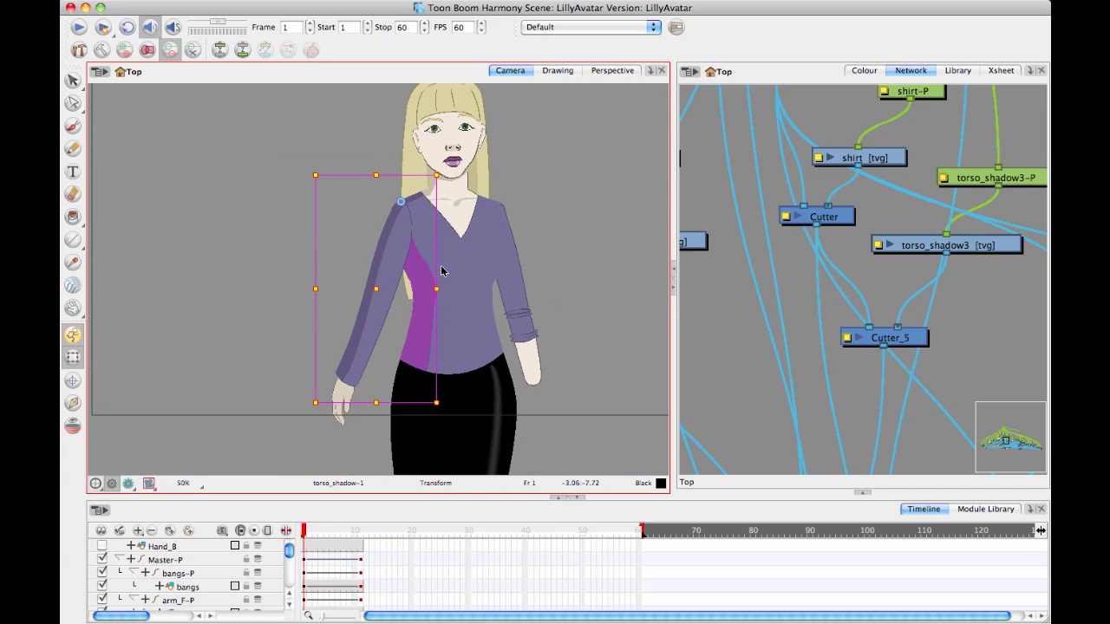
{"action": "left_click_drag", "start_coordinate": [445, 288], "coordinate": [475, 291]}
{"action": "left_click", "coordinate": [572, 265]}
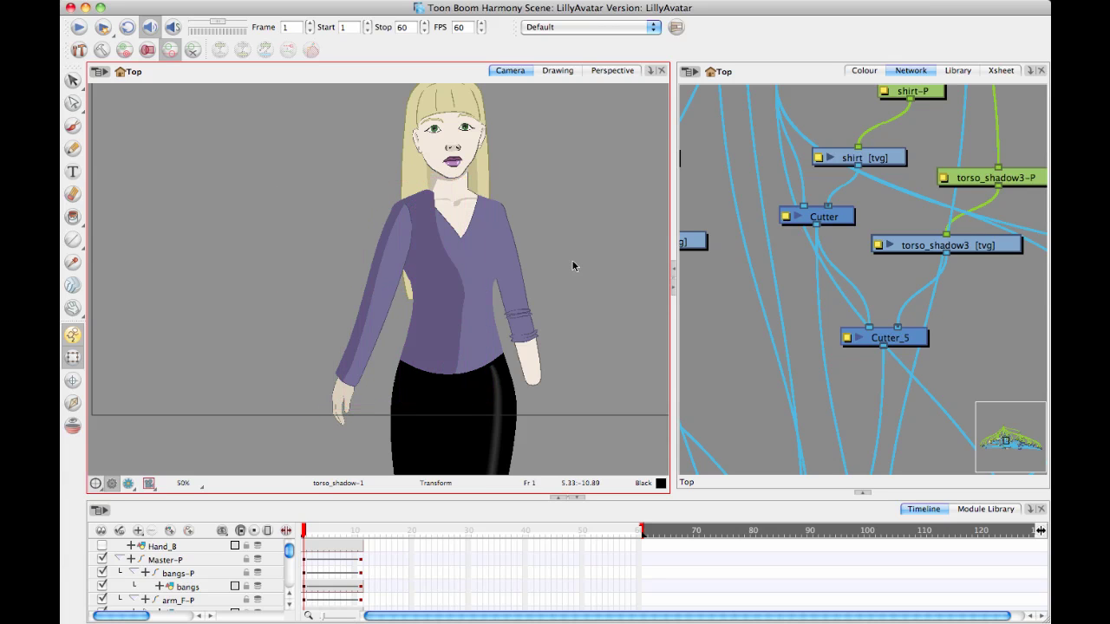
Return the view to the face and shoulder and check the shoulder shadow shape
{"action": "scroll", "coordinate": [405, 201], "scroll_direction": "up", "scroll_amount": 2}
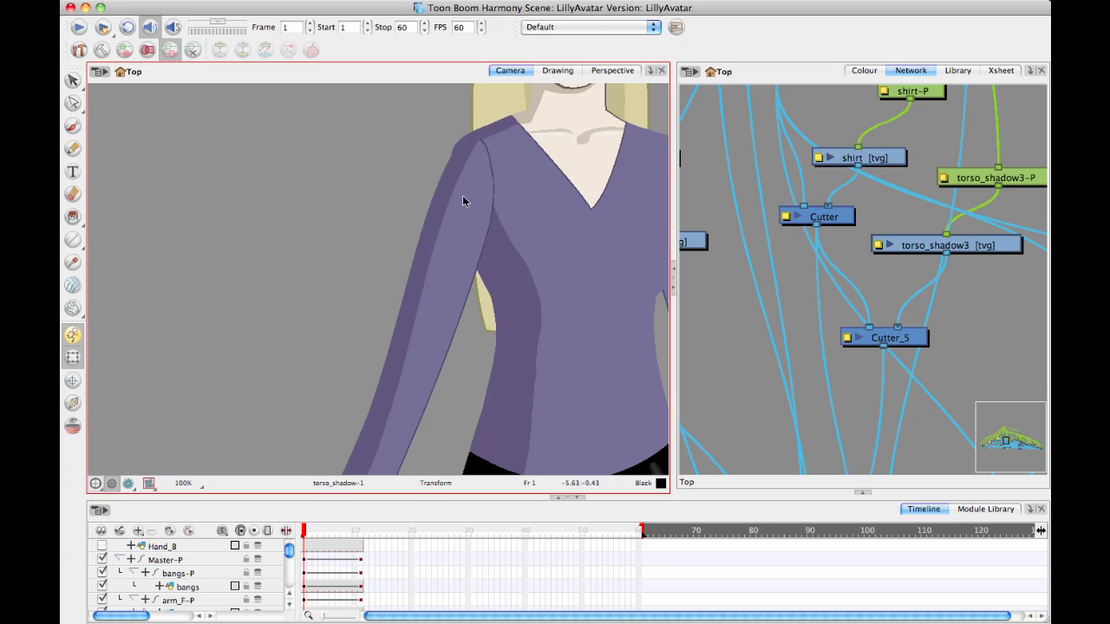
{"action": "left_click_drag", "start_coordinate": [493, 154], "coordinate": [392, 202]}
{"action": "left_click", "coordinate": [375, 186]}
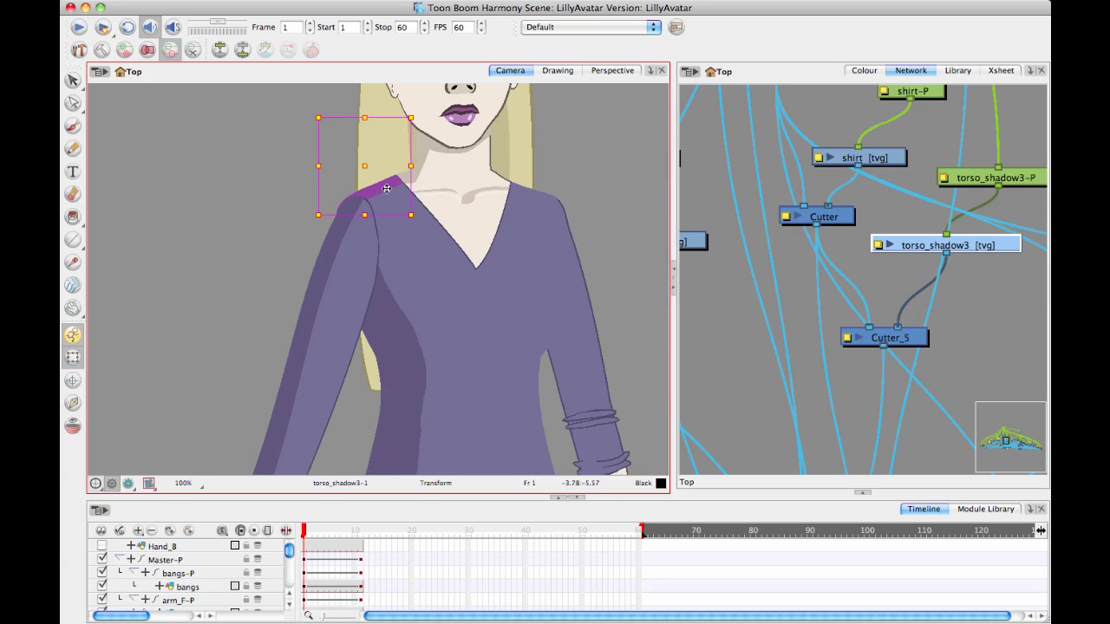
{"action": "left_click", "coordinate": [570, 178]}
{"action": "left_click", "coordinate": [593, 176]}
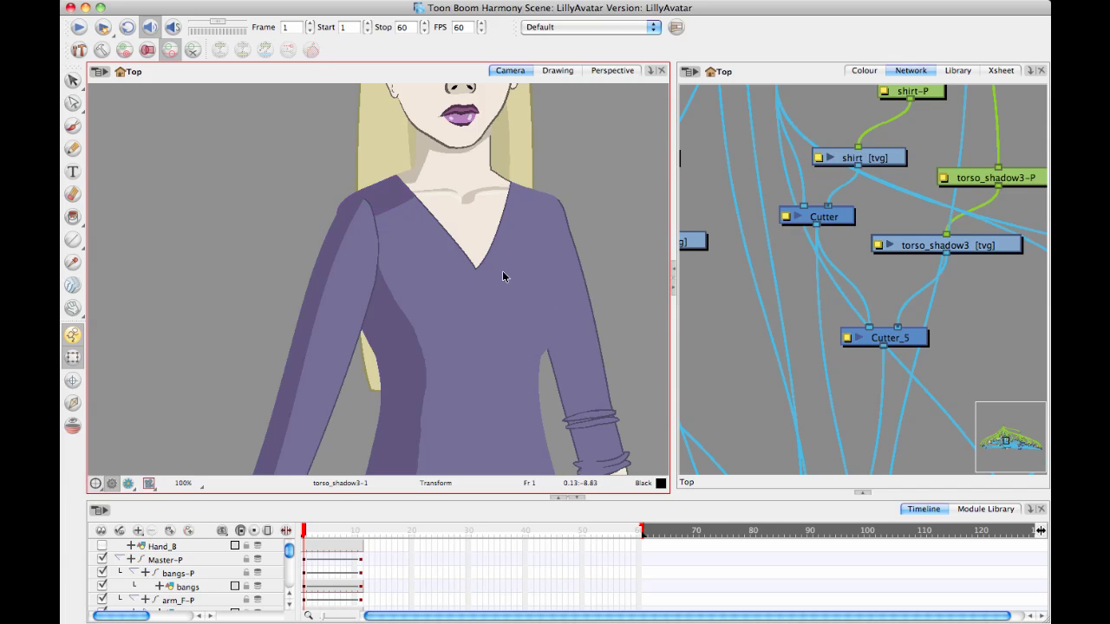
{"action": "left_click_drag", "start_coordinate": [505, 275], "coordinate": [443, 261]}
Nudge the shirt drawing slightly up-right, then slightly left-down
{"action": "left_click", "coordinate": [428, 240]}
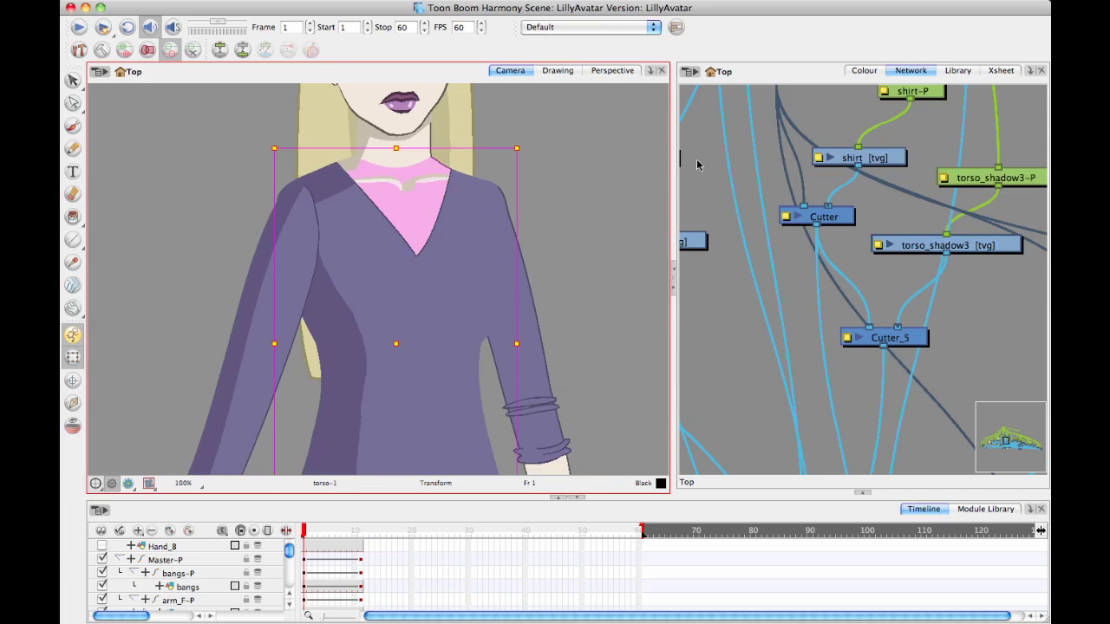
{"action": "mouse_move", "coordinate": [826, 180]}
{"action": "left_mouse_down"}
{"action": "mouse_move", "coordinate": [845, 266]}
{"action": "mouse_move", "coordinate": [842, 324]}
{"action": "mouse_move", "coordinate": [852, 328]}
{"action": "left_mouse_up"}
{"action": "scroll", "coordinate": [845, 266], "scroll_direction": "down", "scroll_amount": 3}
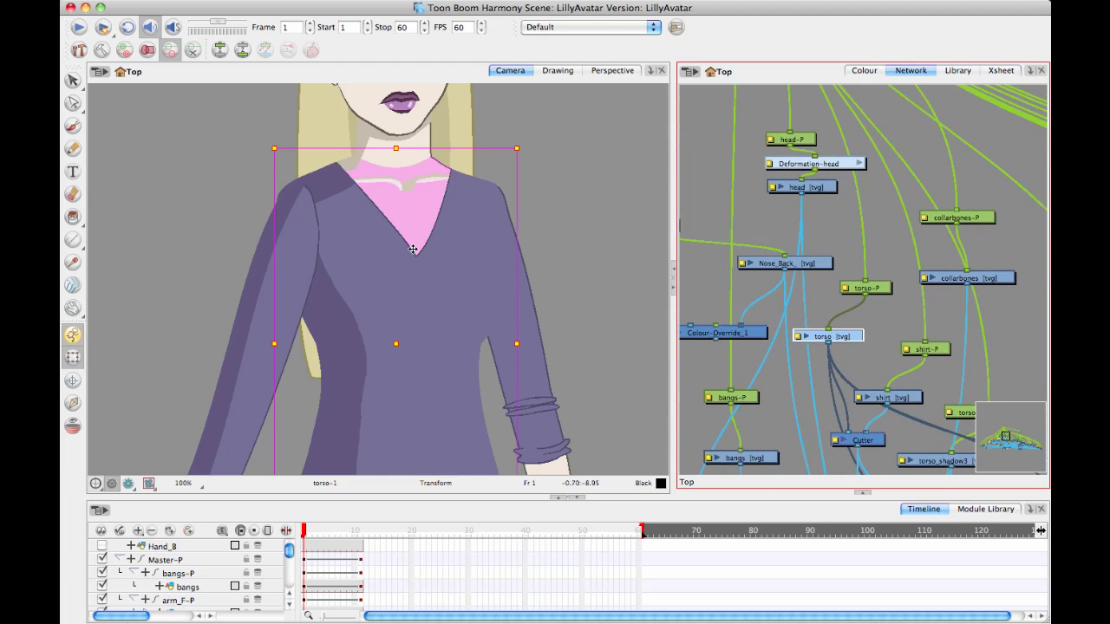
{"action": "left_click", "coordinate": [470, 198]}
{"action": "mouse_move", "coordinate": [444, 232]}
{"action": "left_mouse_down"}
{"action": "mouse_move", "coordinate": [473, 232]}
{"action": "mouse_move", "coordinate": [438, 243]}
{"action": "mouse_move", "coordinate": [470, 228]}
{"action": "mouse_move", "coordinate": [421, 227]}
{"action": "mouse_move", "coordinate": [457, 227]}
{"action": "left_mouse_up"}
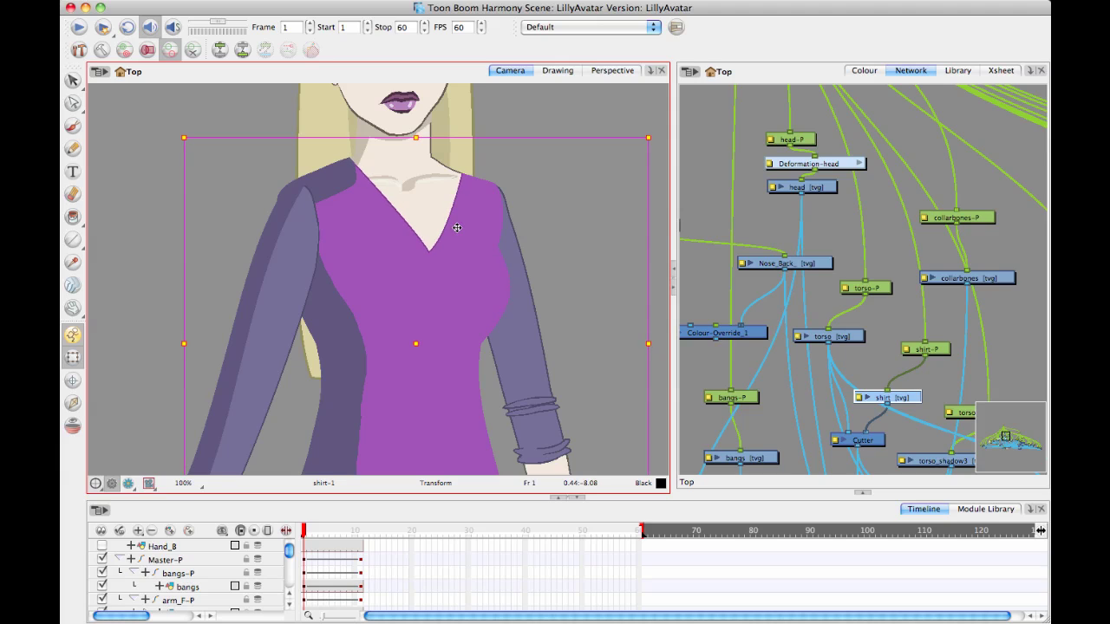
{"action": "left_click", "coordinate": [579, 185]}
{"action": "left_click", "coordinate": [444, 258]}
{"action": "mouse_move", "coordinate": [437, 260]}
{"action": "left_mouse_down"}
{"action": "mouse_move", "coordinate": [399, 262]}
{"action": "mouse_move", "coordinate": [440, 263]}
{"action": "left_mouse_up"}
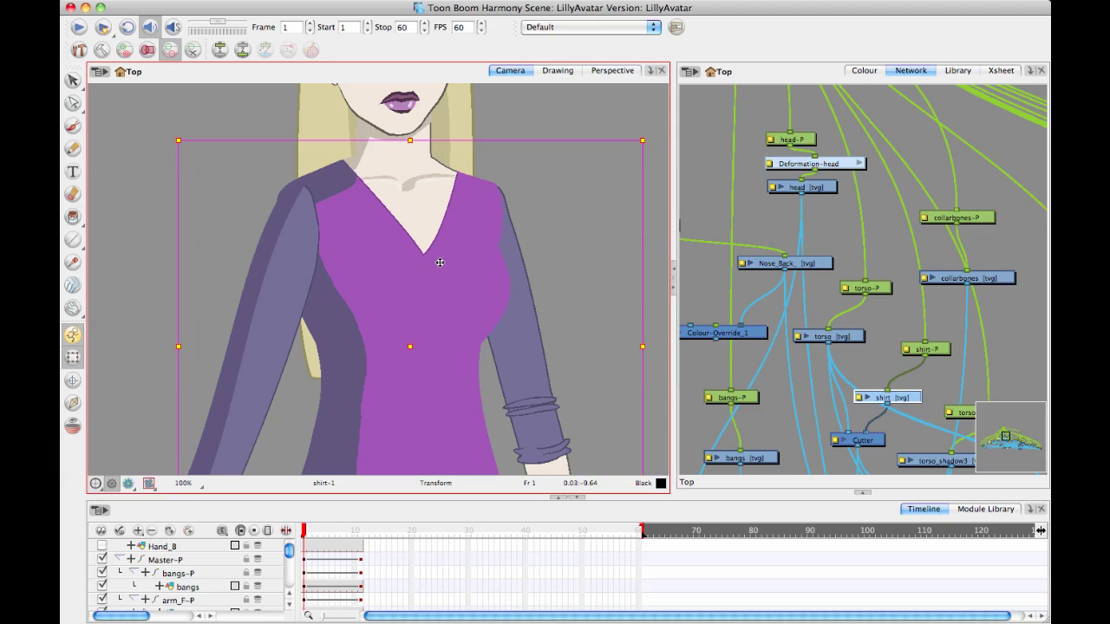
{"action": "left_click", "coordinate": [604, 220]}
Nudge the shoulder shadow, check the lower torso shadow, then undo the shadow edits
{"action": "left_click", "coordinate": [343, 183]}
{"action": "left_click_drag", "start_coordinate": [343, 183], "coordinate": [351, 173]}
{"action": "left_click", "coordinate": [312, 319]}
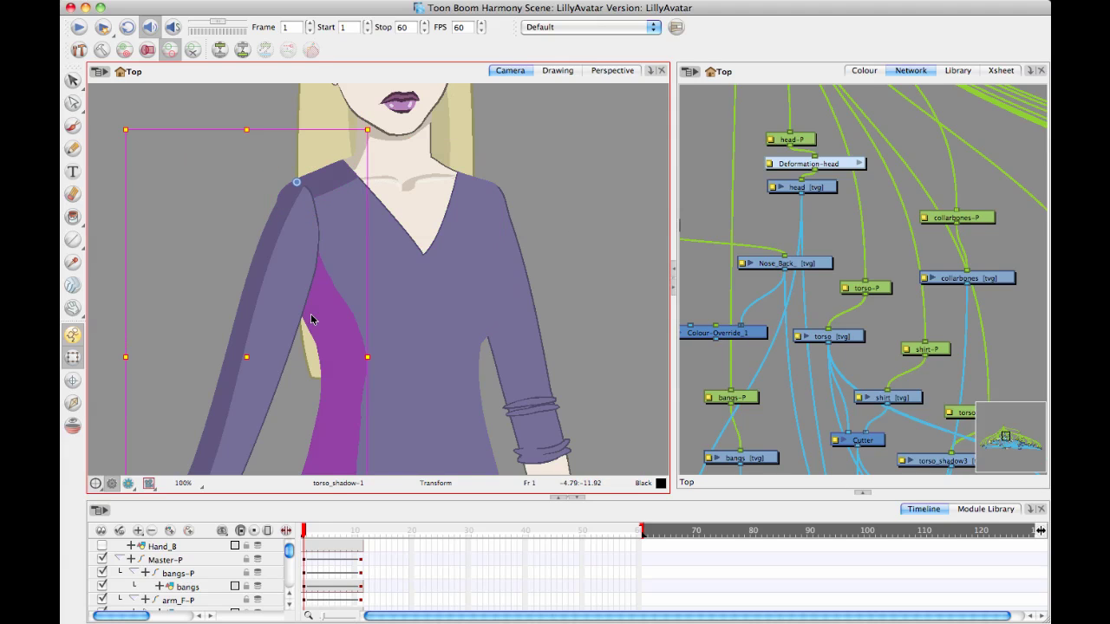
{"action": "left_click", "coordinate": [531, 269]}
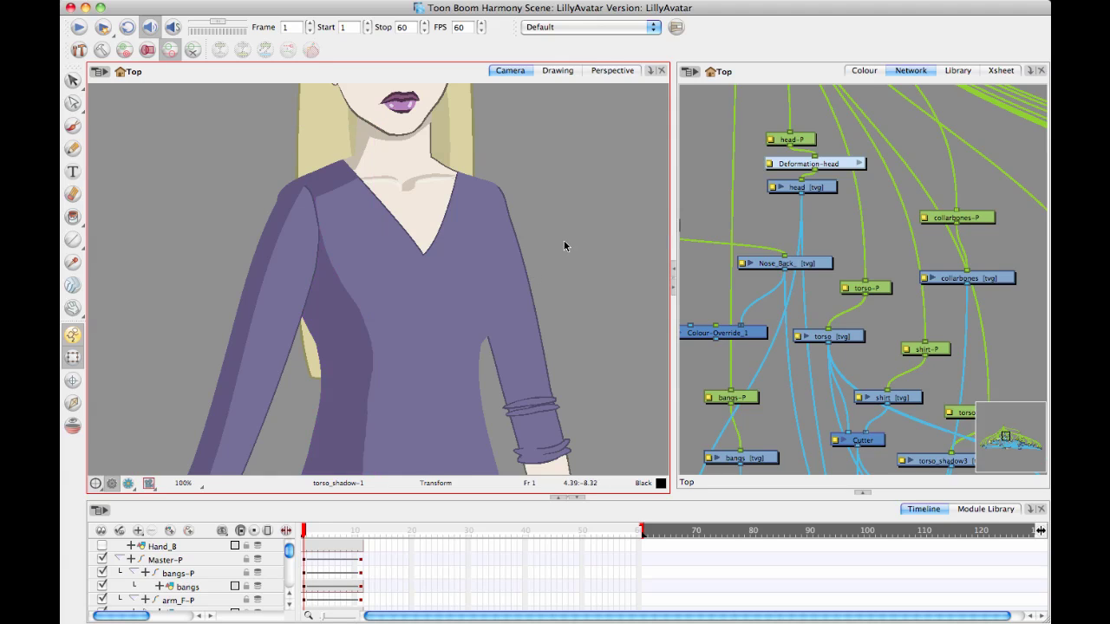
{"action": "key", "text": "ctrl+z"}
{"action": "key", "text": "ctrl+z"}
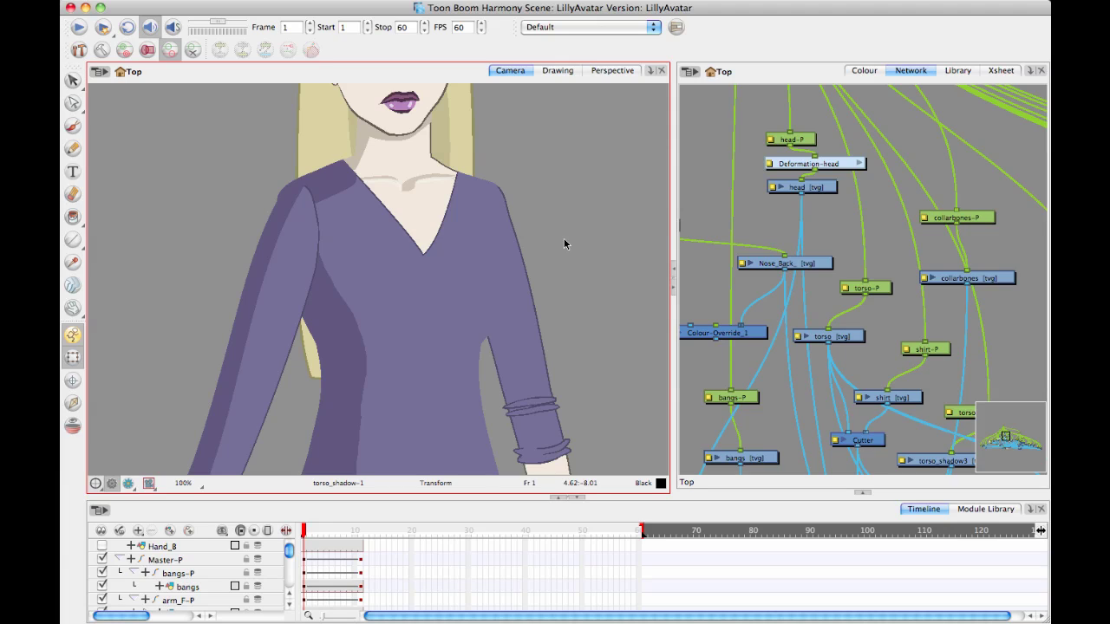
Shift neck_shadow2 slightly right and inspect the shoulder and front neck shadows
{"action": "scroll", "coordinate": [425, 187], "scroll_direction": "up", "scroll_amount": 2}
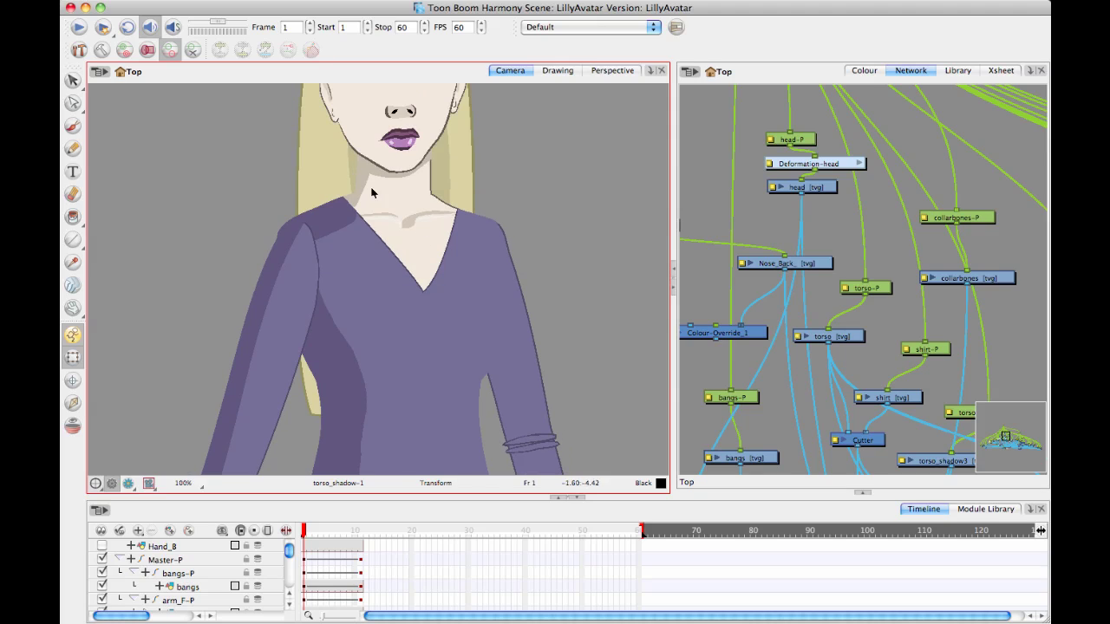
{"action": "left_click", "coordinate": [374, 172]}
{"action": "left_click_drag", "start_coordinate": [363, 177], "coordinate": [371, 183]}
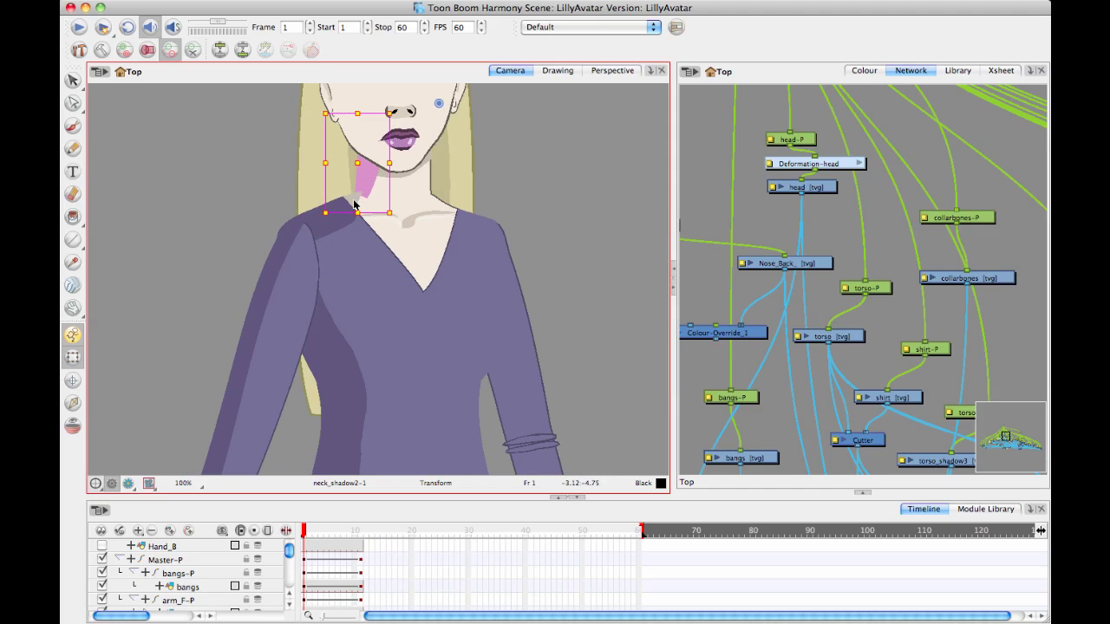
{"action": "left_click", "coordinate": [361, 202]}
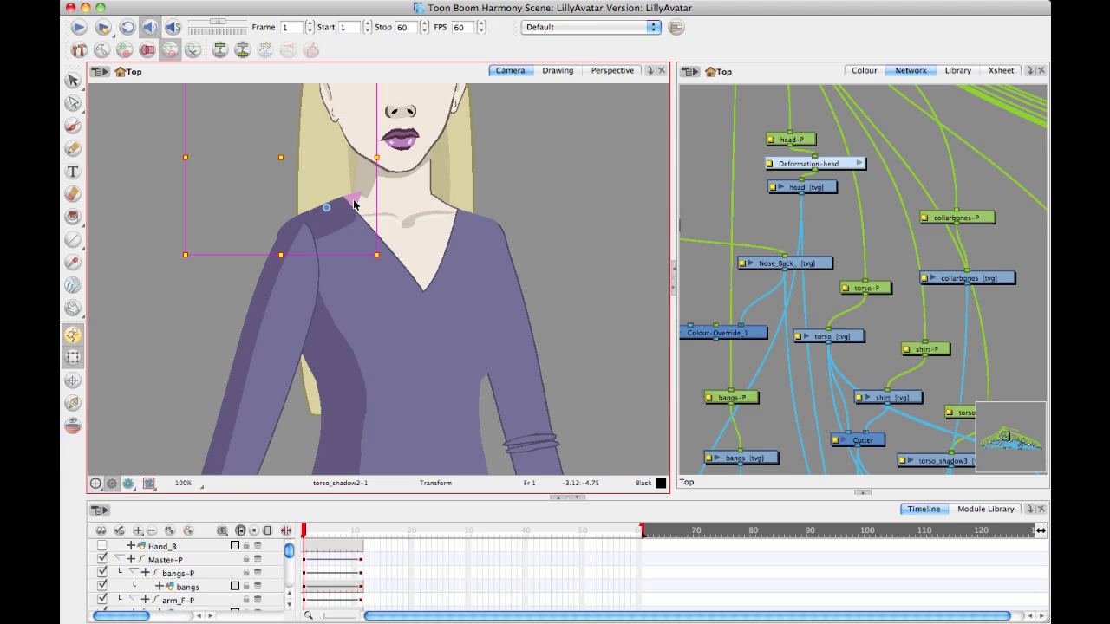
{"action": "left_click", "coordinate": [521, 172]}
{"action": "key", "text": "2"}
{"action": "key", "text": "2"}
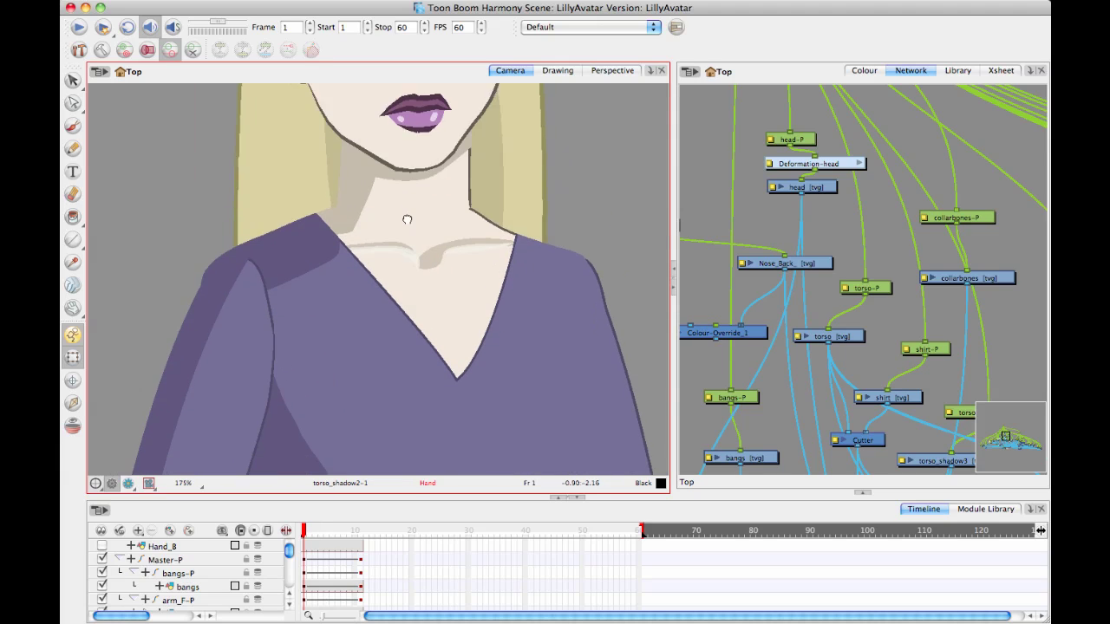
{"action": "scroll", "coordinate": [404, 215], "scroll_direction": "up", "scroll_amount": 2}
{"action": "left_click", "coordinate": [389, 187]}
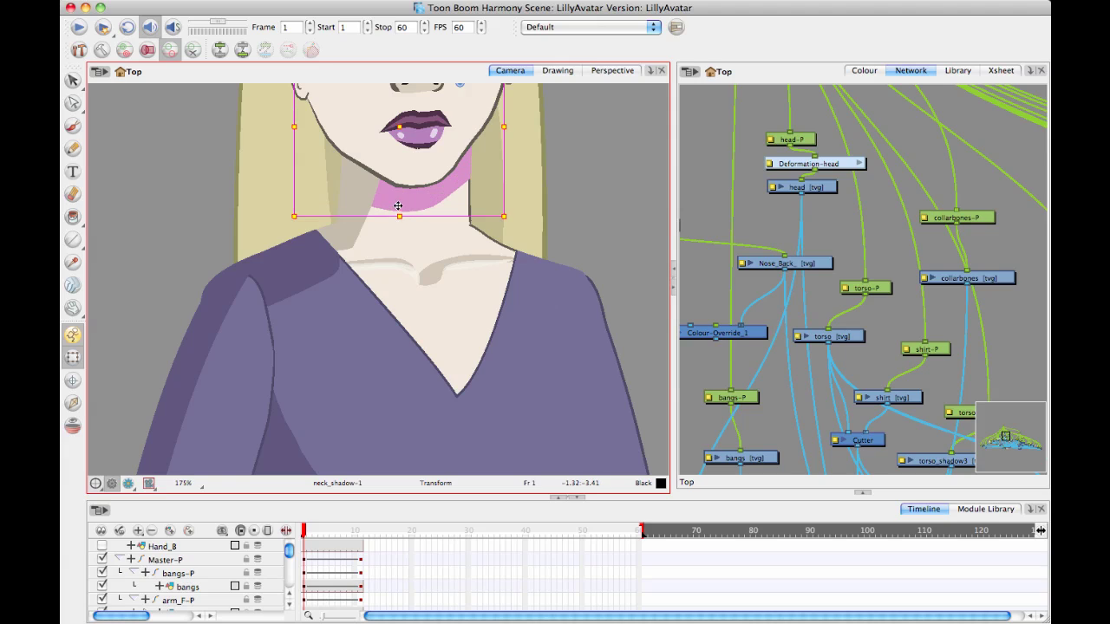
{"action": "left_click", "coordinate": [604, 216]}
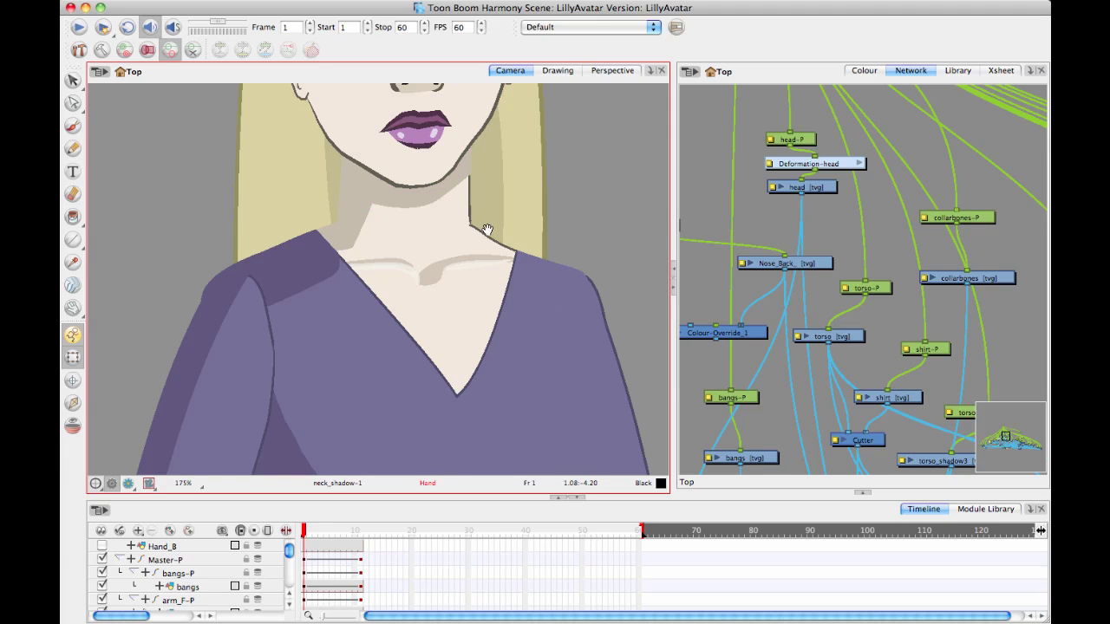
Zoom out to the whole character and scrub frames 1–11 to preview the arm lift
{"action": "key", "text": "1"}
{"action": "key", "text": "1"}
{"action": "key", "text": "1"}
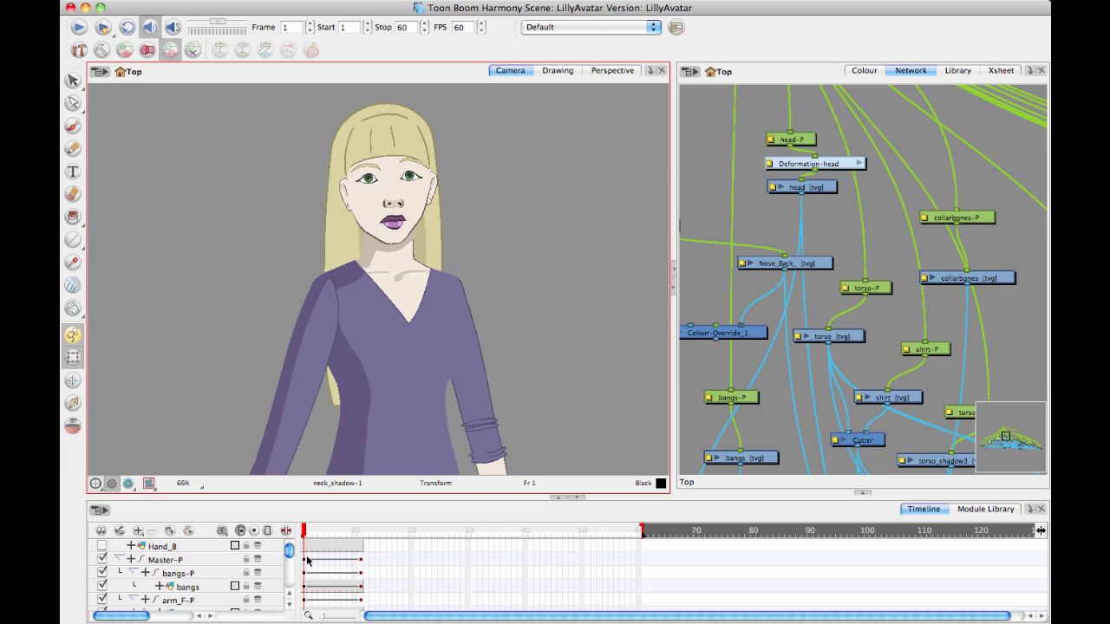
{"action": "mouse_move", "coordinate": [307, 536]}
{"action": "left_mouse_down"}
{"action": "mouse_move", "coordinate": [378, 536]}
{"action": "mouse_move", "coordinate": [305, 532]}
{"action": "left_mouse_up"}
{"action": "key", "text": "period"}
{"action": "mouse_move", "coordinate": [362, 532]}
{"action": "left_mouse_down"}
{"action": "mouse_move", "coordinate": [268, 529]}
{"action": "mouse_move", "coordinate": [348, 526]}
{"action": "mouse_move", "coordinate": [273, 523]}
{"action": "mouse_move", "coordinate": [364, 511]}
{"action": "mouse_move", "coordinate": [277, 510]}
{"action": "left_mouse_up"}
Rotate torso_shadow2 around its pivot and move it down and right along the collar
{"action": "scroll", "coordinate": [453, 272], "scroll_direction": "up", "scroll_amount": 5}
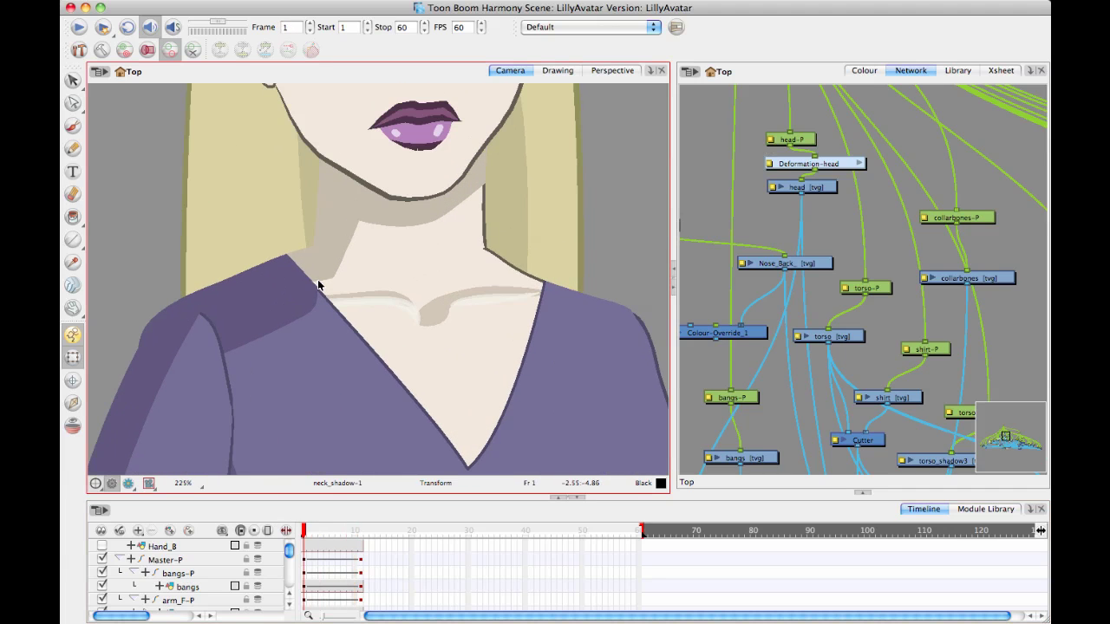
{"action": "left_click", "coordinate": [318, 286]}
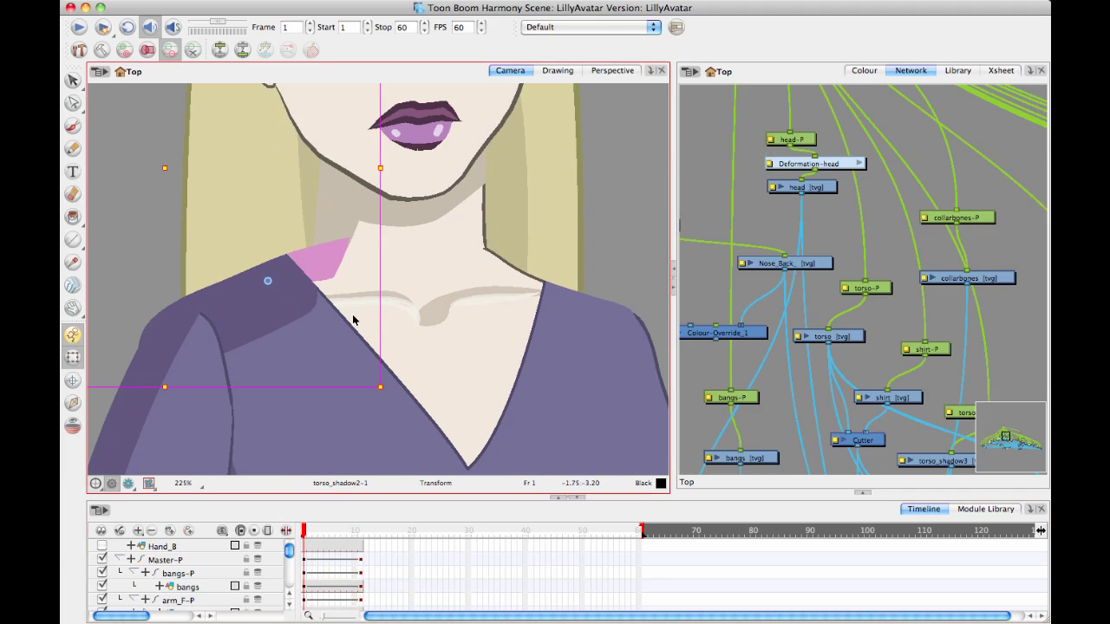
{"action": "left_click", "coordinate": [260, 272]}
{"action": "left_click", "coordinate": [629, 167]}
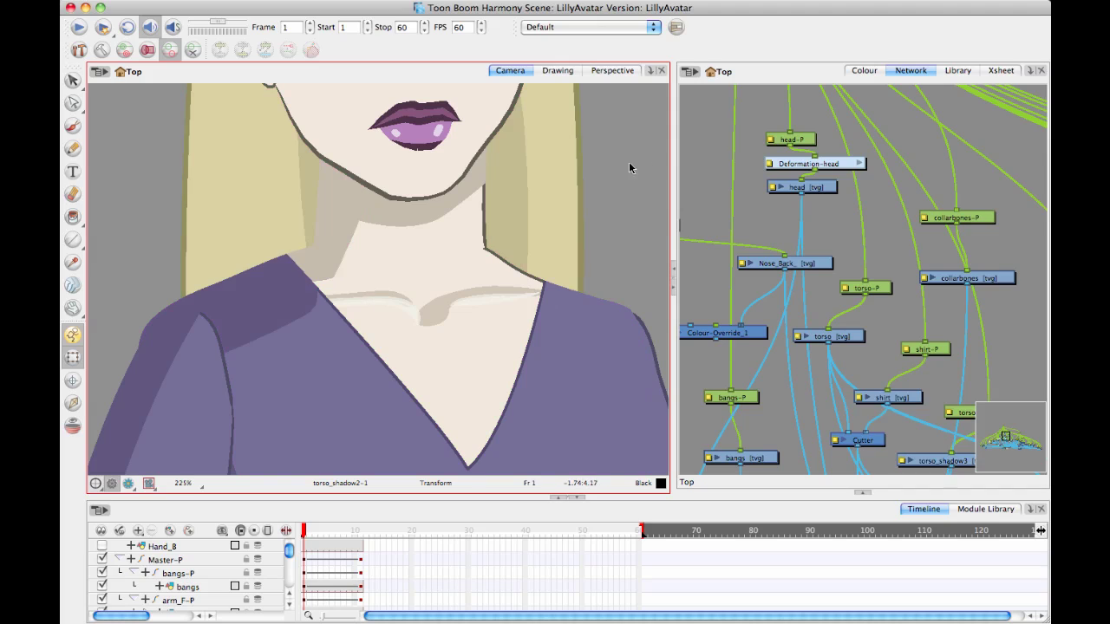
{"action": "left_click", "coordinate": [314, 276]}
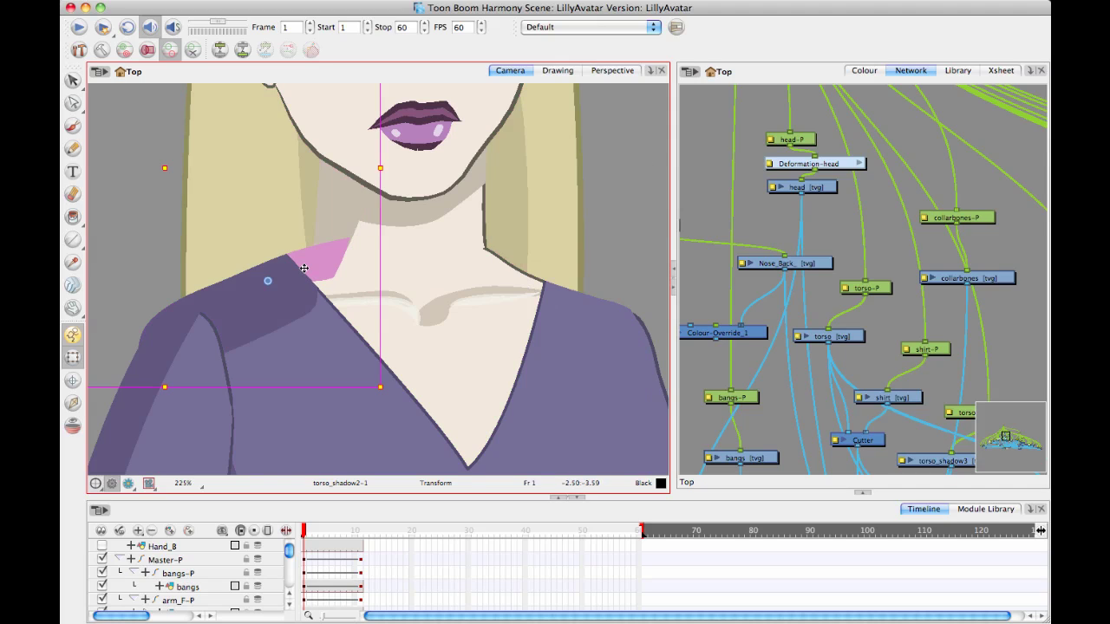
{"action": "left_click", "coordinate": [303, 267]}
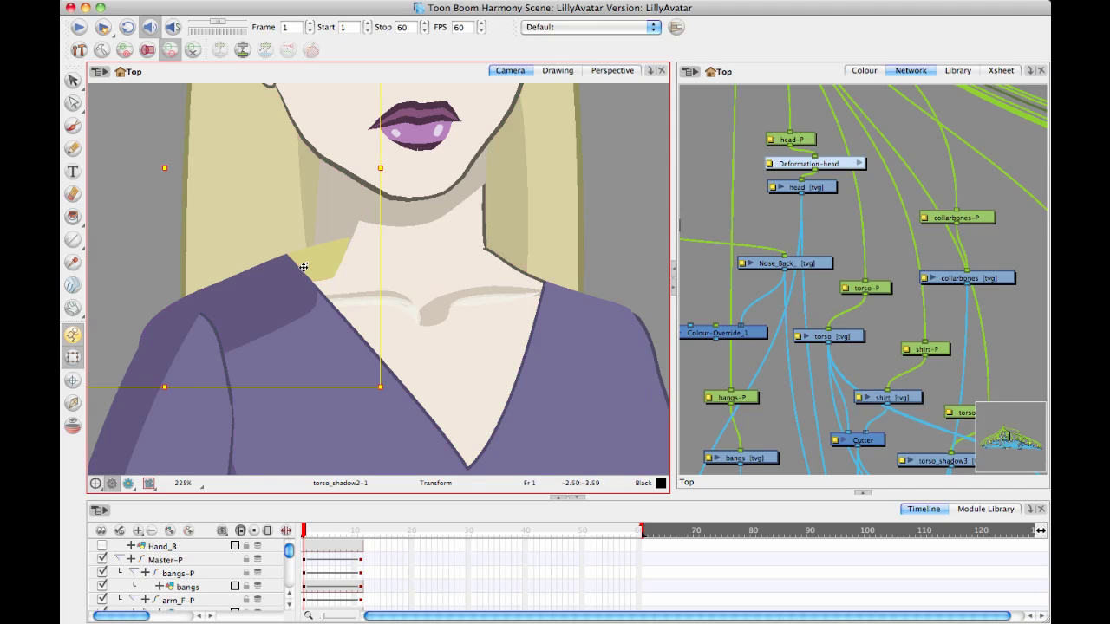
{"action": "left_click", "coordinate": [337, 188]}
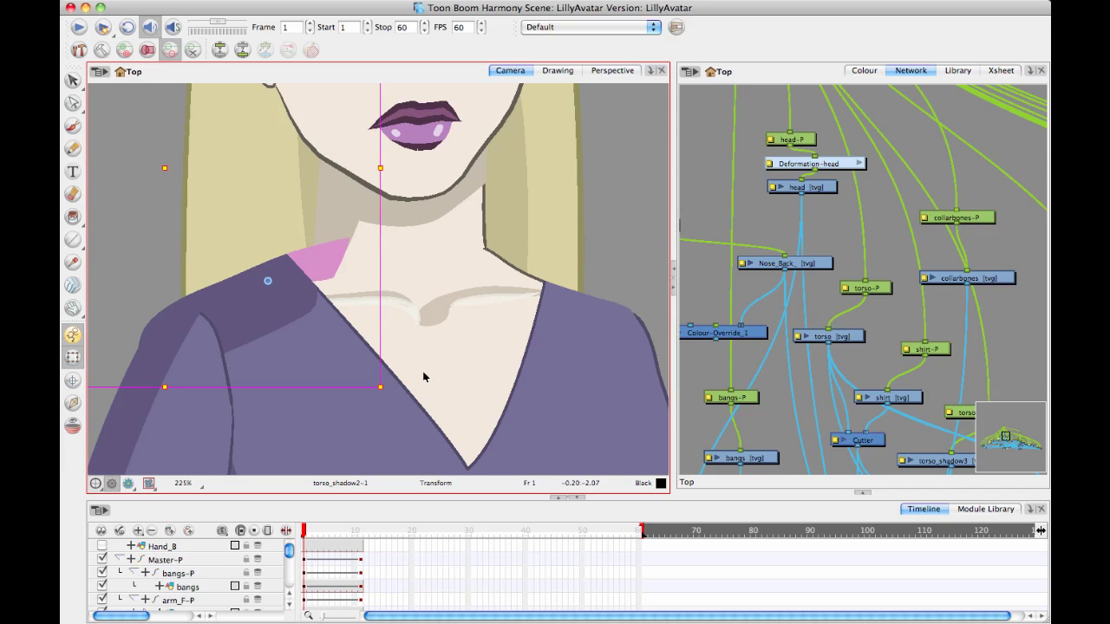
{"action": "left_click_drag", "start_coordinate": [389, 393], "coordinate": [402, 332]}
{"action": "left_click_drag", "start_coordinate": [320, 251], "coordinate": [336, 279]}
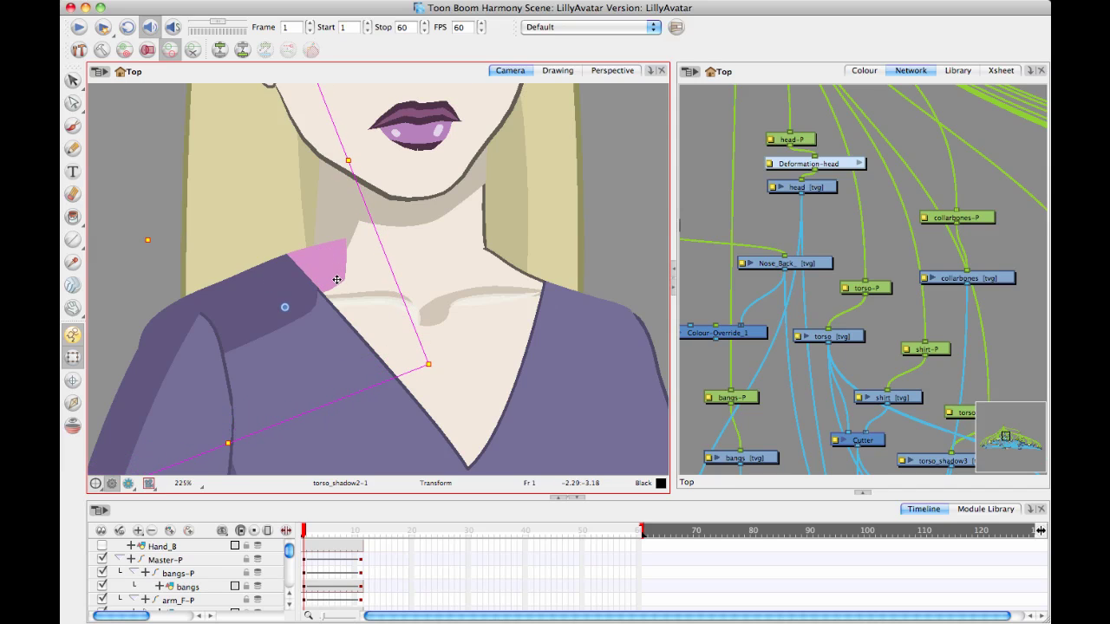
Rotate neck_shadow2 clockwise and shift it slightly left along the neck
{"action": "left_click", "coordinate": [559, 254]}
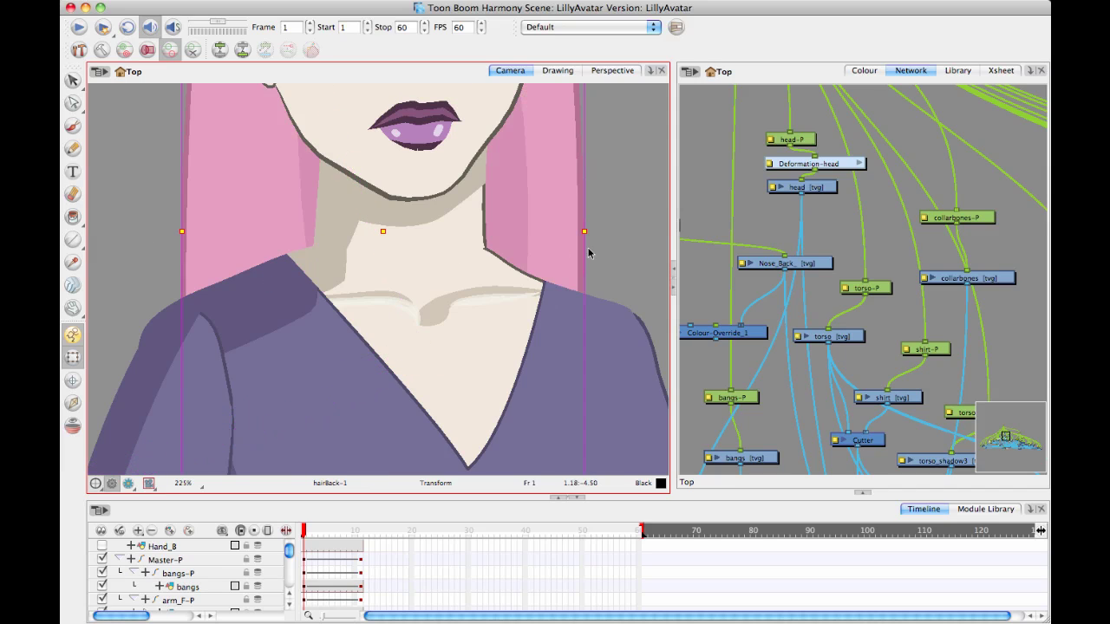
{"action": "left_click", "coordinate": [589, 252]}
{"action": "left_click", "coordinate": [344, 232]}
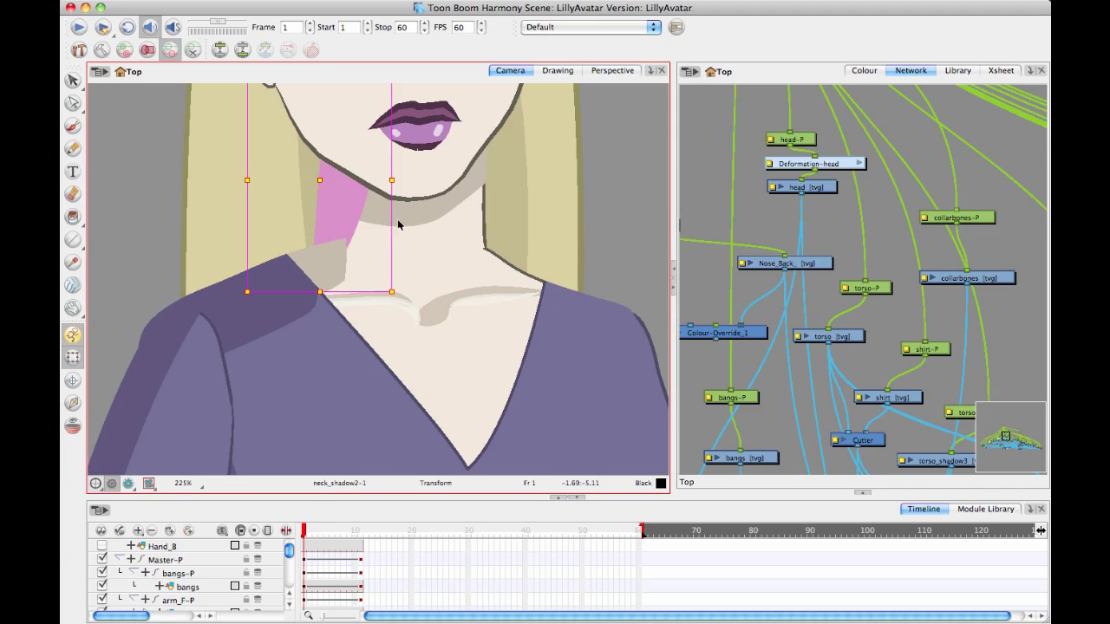
{"action": "left_click_drag", "start_coordinate": [406, 292], "coordinate": [441, 277]}
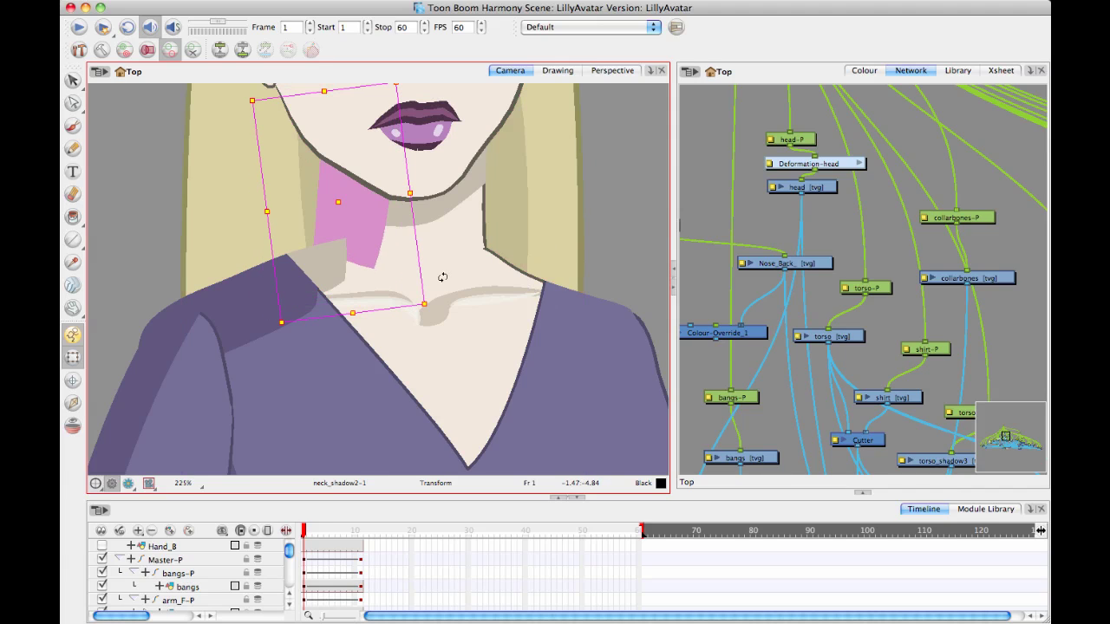
{"action": "left_click_drag", "start_coordinate": [334, 232], "coordinate": [325, 232]}
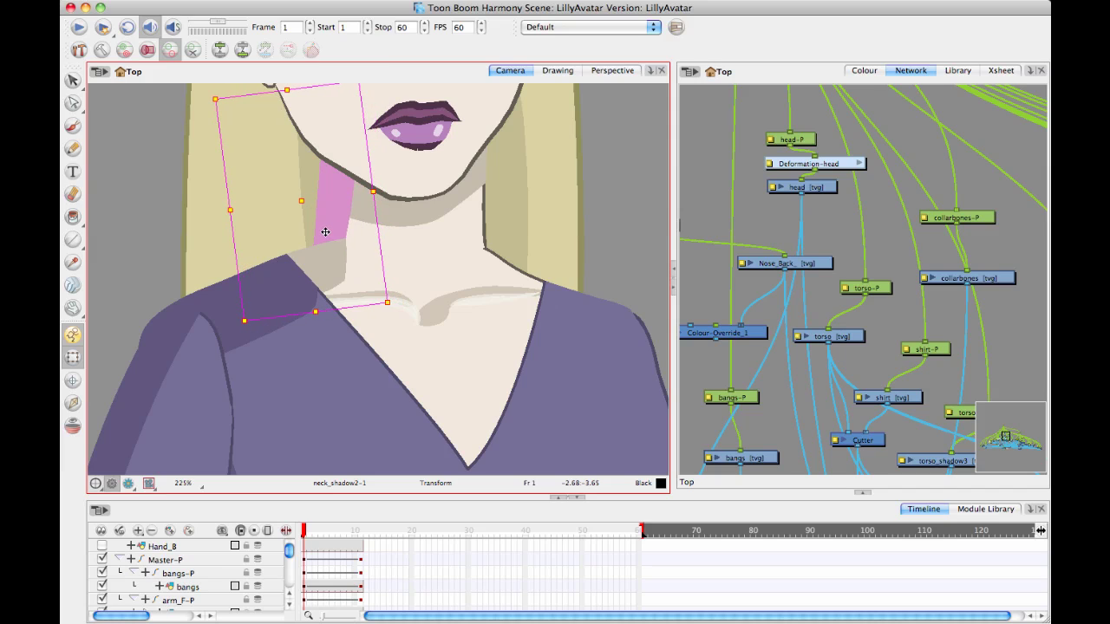
{"action": "left_click", "coordinate": [598, 236]}
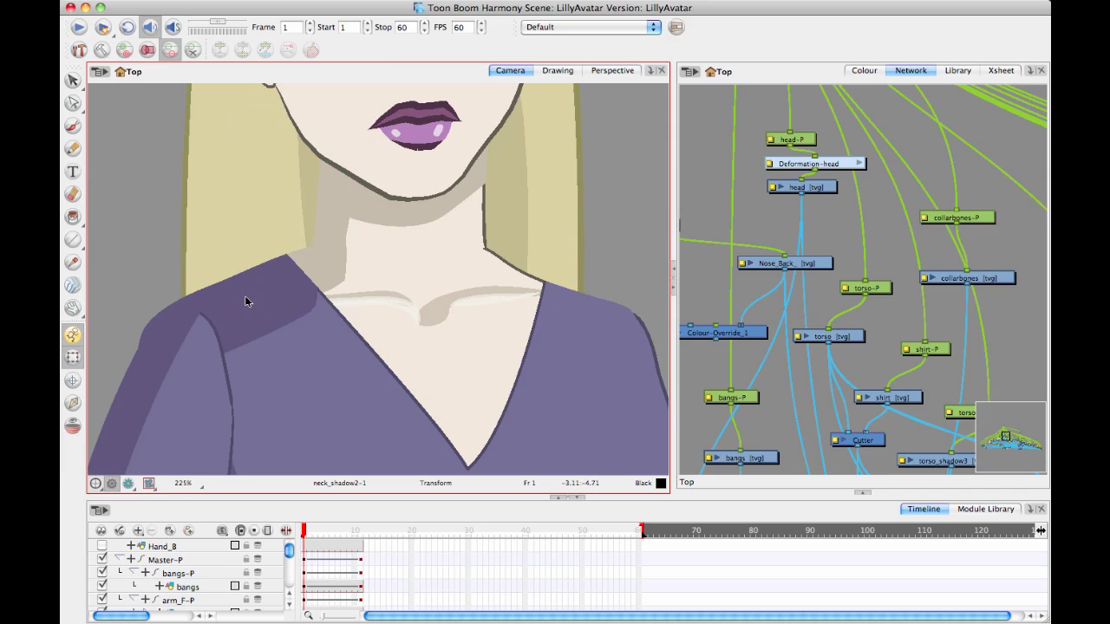
{"action": "left_click", "coordinate": [270, 321]}
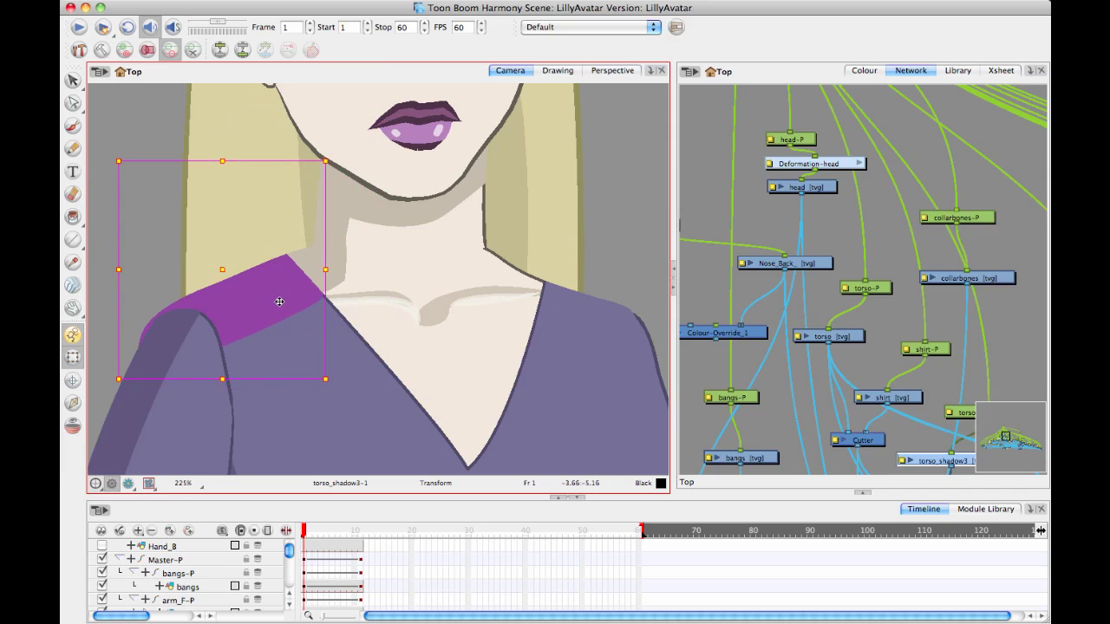
{"action": "left_click", "coordinate": [617, 232]}
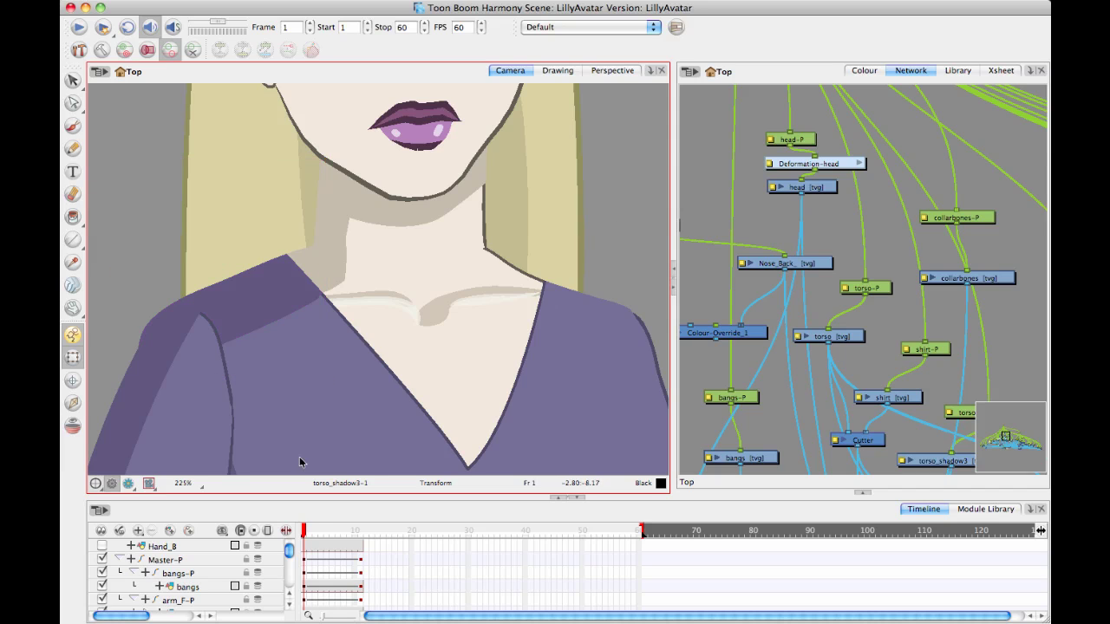
{"action": "left_click", "coordinate": [309, 535]}
{"action": "mouse_move", "coordinate": [310, 534]}
{"action": "left_mouse_down"}
{"action": "mouse_move", "coordinate": [379, 535]}
{"action": "mouse_move", "coordinate": [294, 522]}
{"action": "left_mouse_up"}
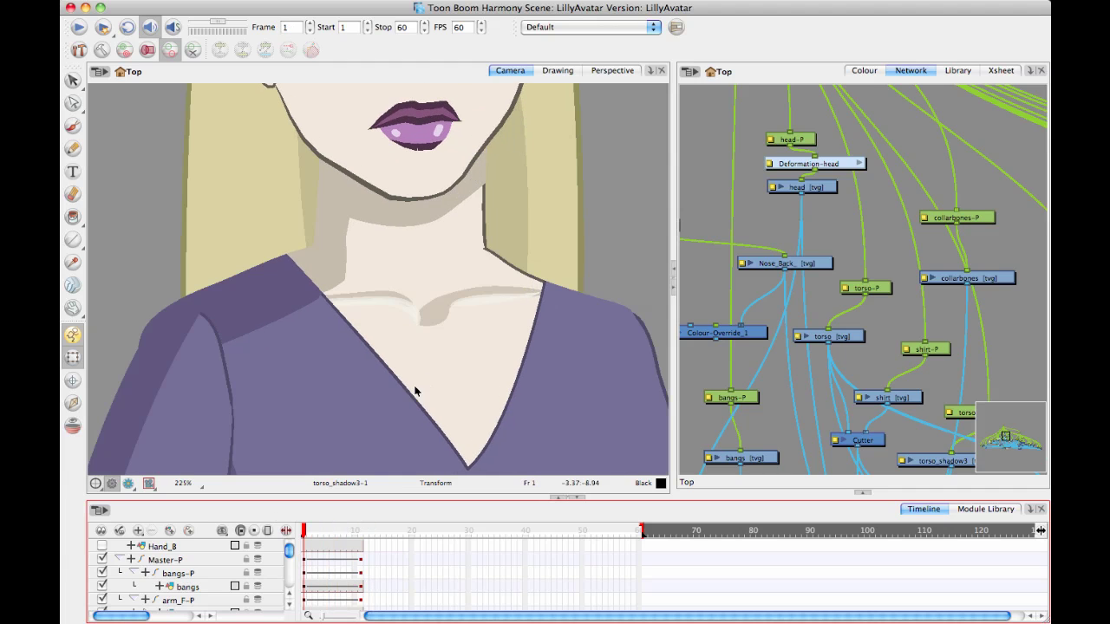
{"action": "scroll", "coordinate": [415, 371], "scroll_direction": "down", "scroll_amount": 3}
{"action": "scroll", "coordinate": [422, 368], "scroll_direction": "down", "scroll_amount": 3}
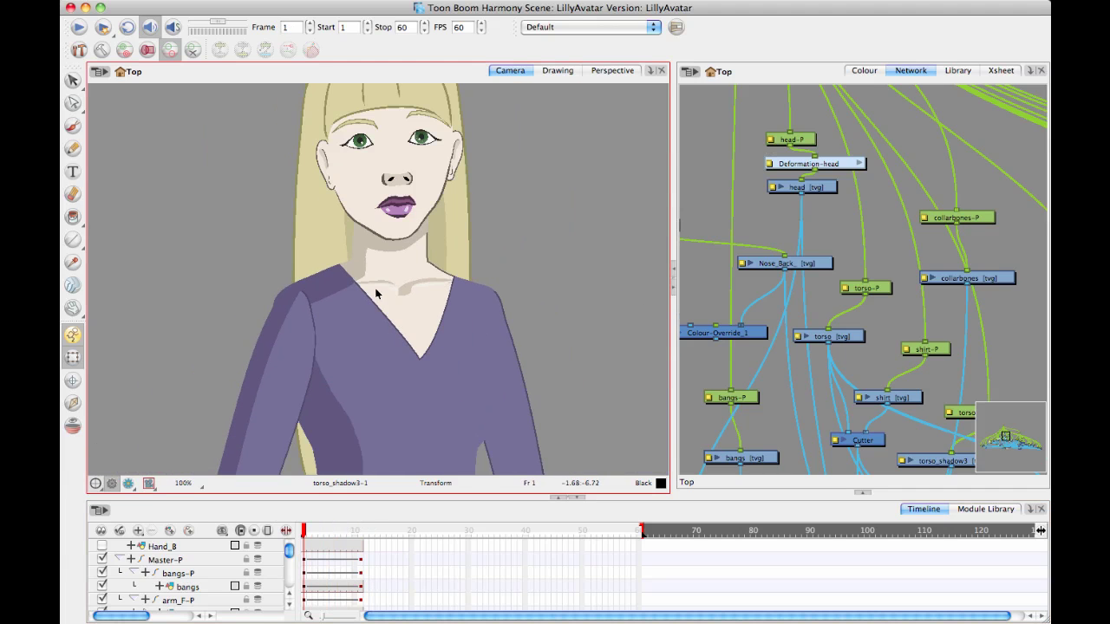
{"action": "key", "text": "space"}
{"action": "left_click_drag", "start_coordinate": [308, 531], "coordinate": [282, 530]}
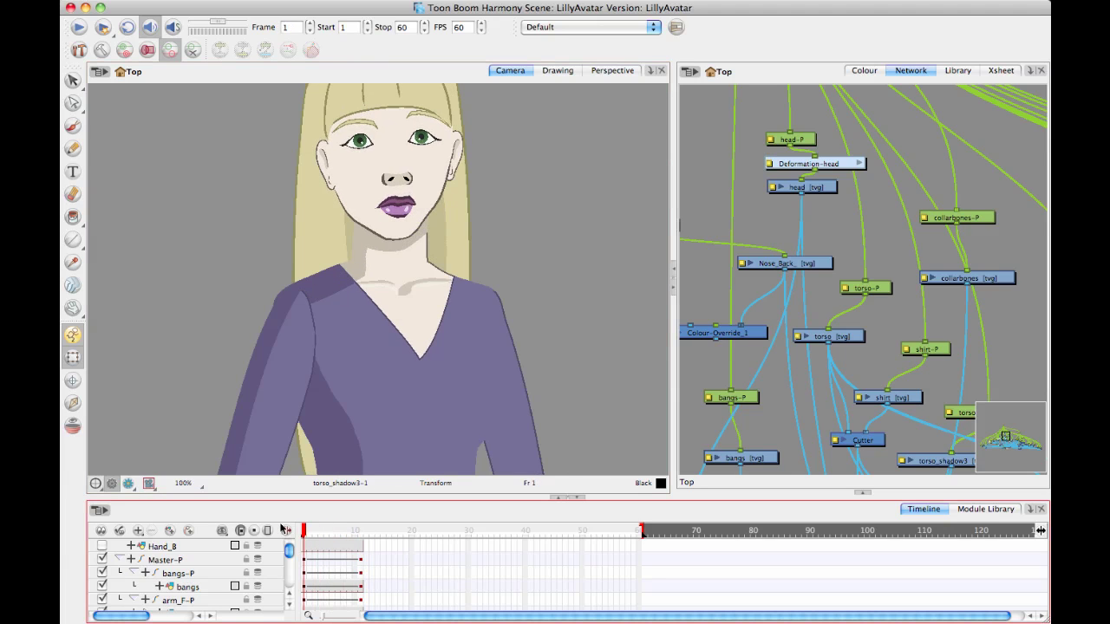
{"action": "scroll", "coordinate": [474, 381], "scroll_direction": "down", "scroll_amount": 3}
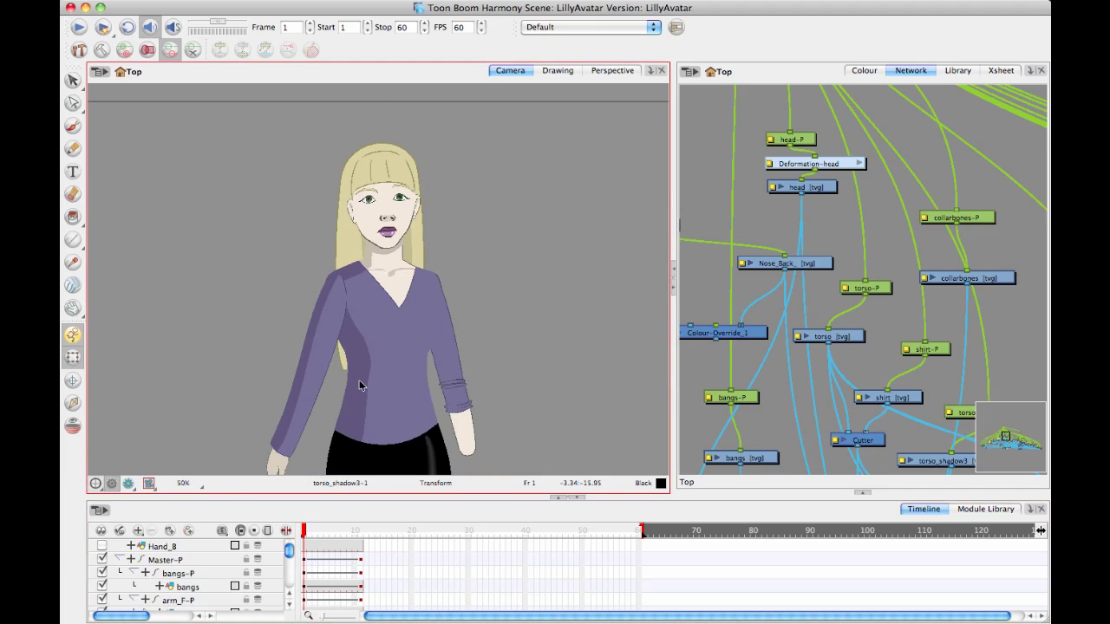
{"action": "left_click", "coordinate": [359, 381]}
{"action": "mouse_move", "coordinate": [360, 361]}
{"action": "left_mouse_down"}
{"action": "mouse_move", "coordinate": [391, 360]}
{"action": "mouse_move", "coordinate": [350, 361]}
{"action": "mouse_move", "coordinate": [364, 363]}
{"action": "left_mouse_up"}
{"action": "left_click", "coordinate": [483, 318]}
Deselect the torso shadow, reframe the character up and right, and select the front arm drawing
{"action": "left_click", "coordinate": [358, 347]}
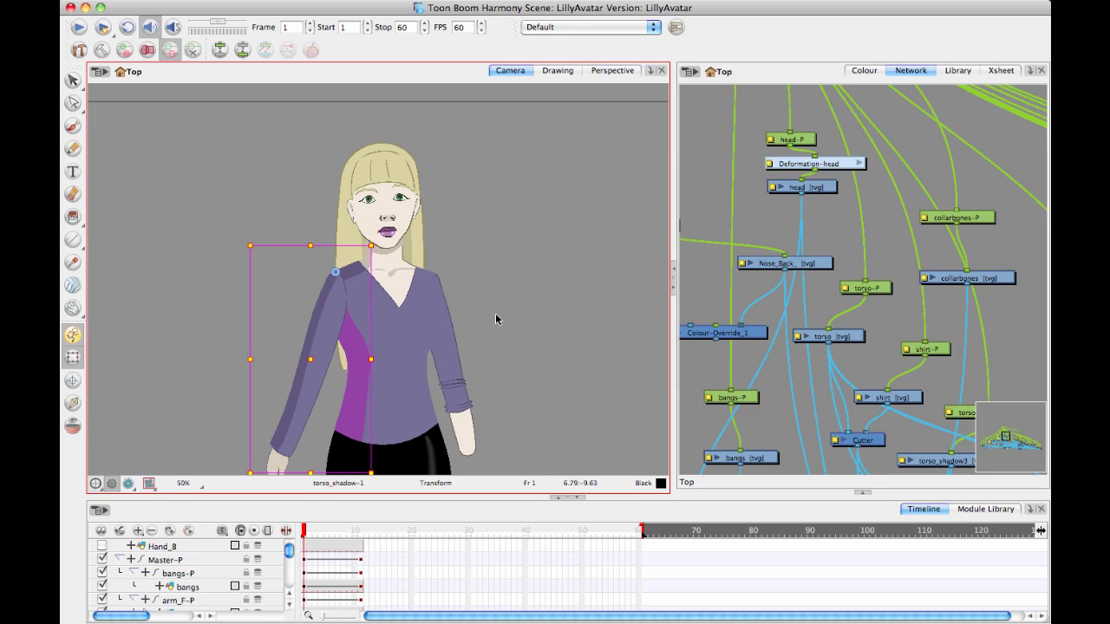
{"action": "left_click", "coordinate": [480, 282]}
{"action": "key", "text": "space"}
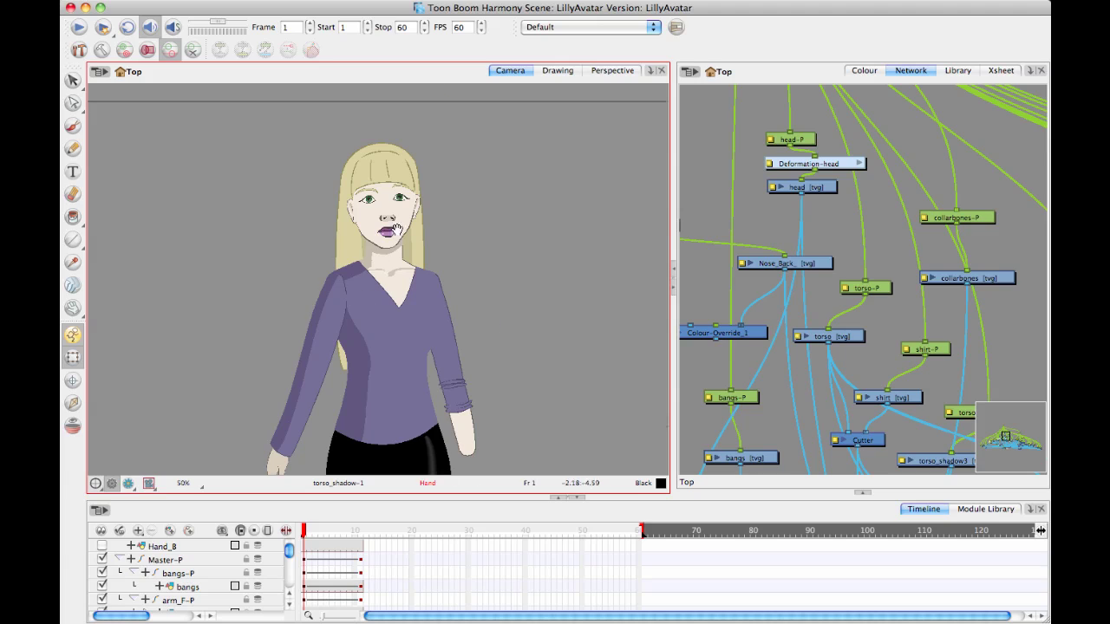
{"action": "left_click_drag", "start_coordinate": [395, 229], "coordinate": [435, 158]}
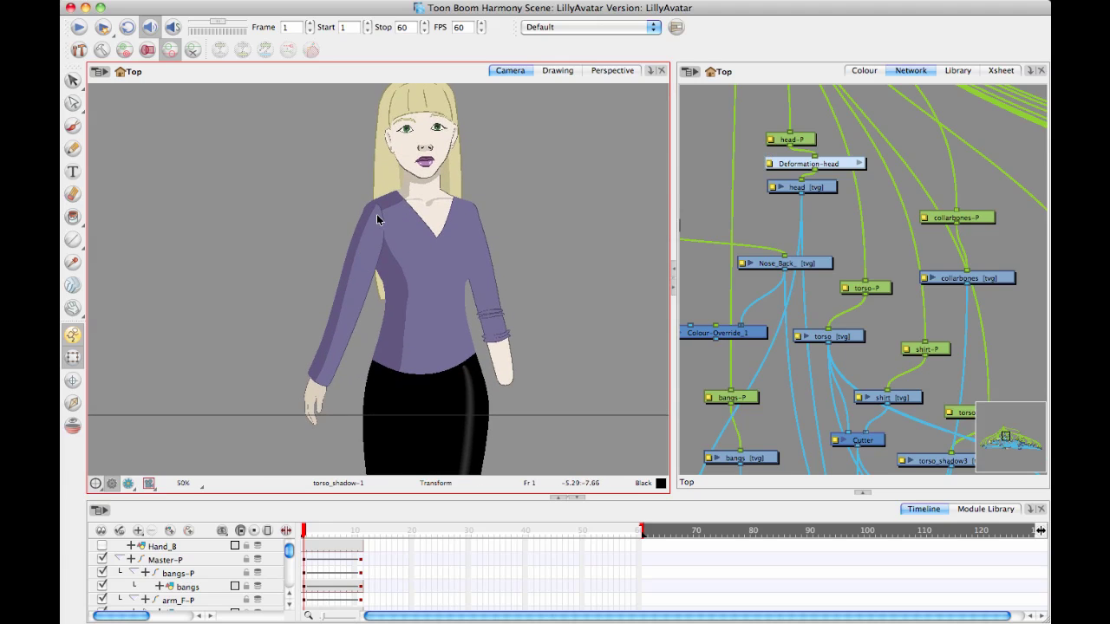
{"action": "left_click", "coordinate": [345, 337]}
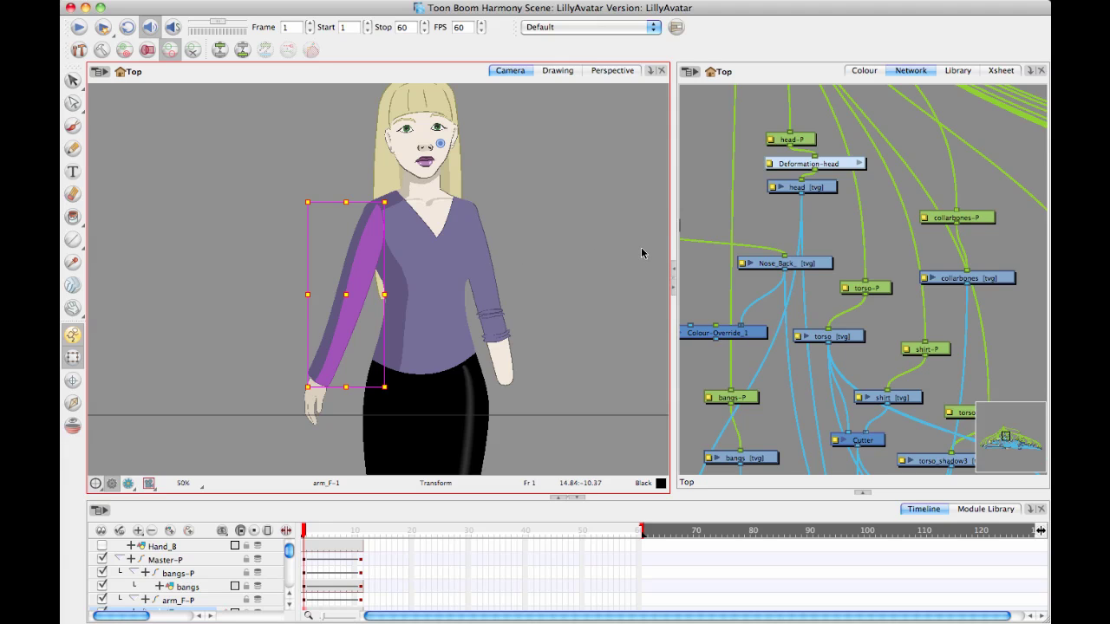
Locate arm_F, arm_F_shadow and Cutter_6 in the network, select arm_F, and enable the Rigging tool
{"action": "key", "text": "f"}
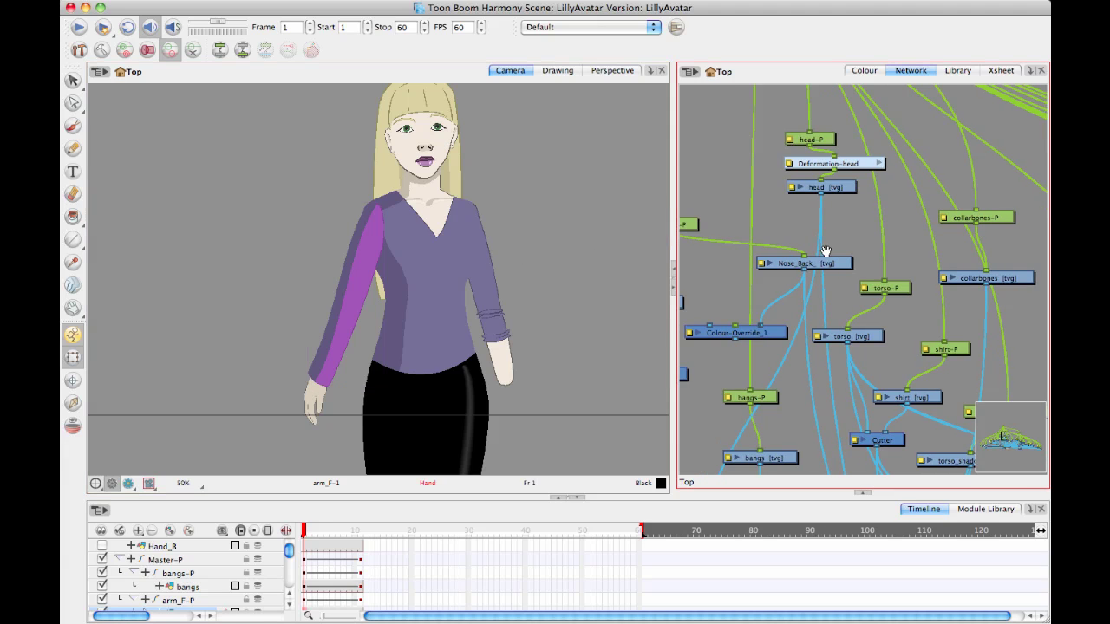
{"action": "left_click_drag", "start_coordinate": [926, 289], "coordinate": [944, 327]}
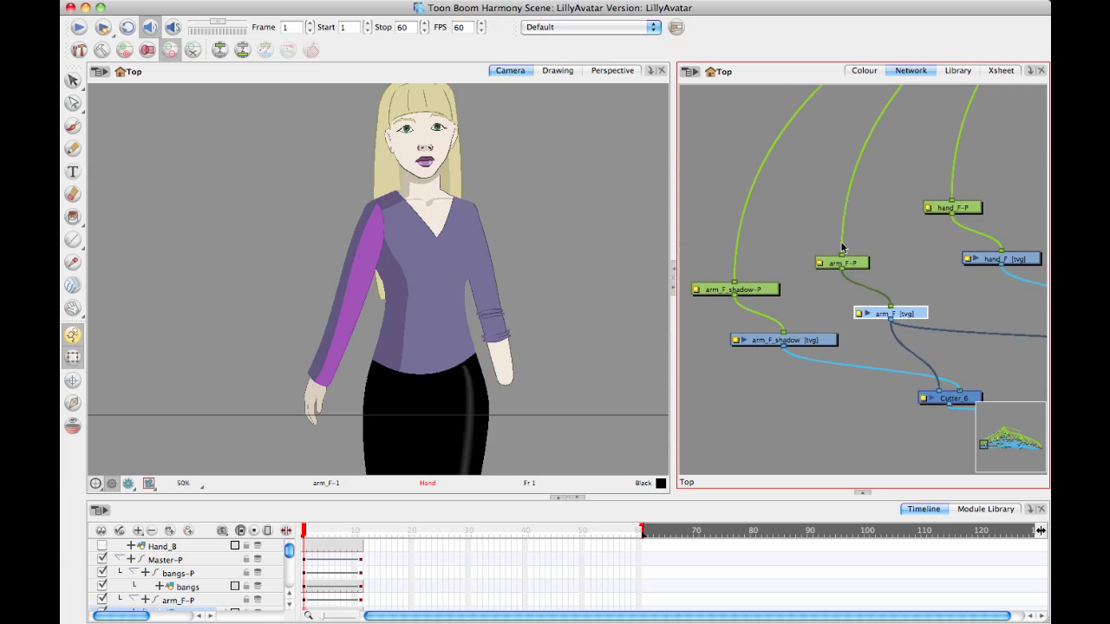
{"action": "left_click", "coordinate": [568, 249]}
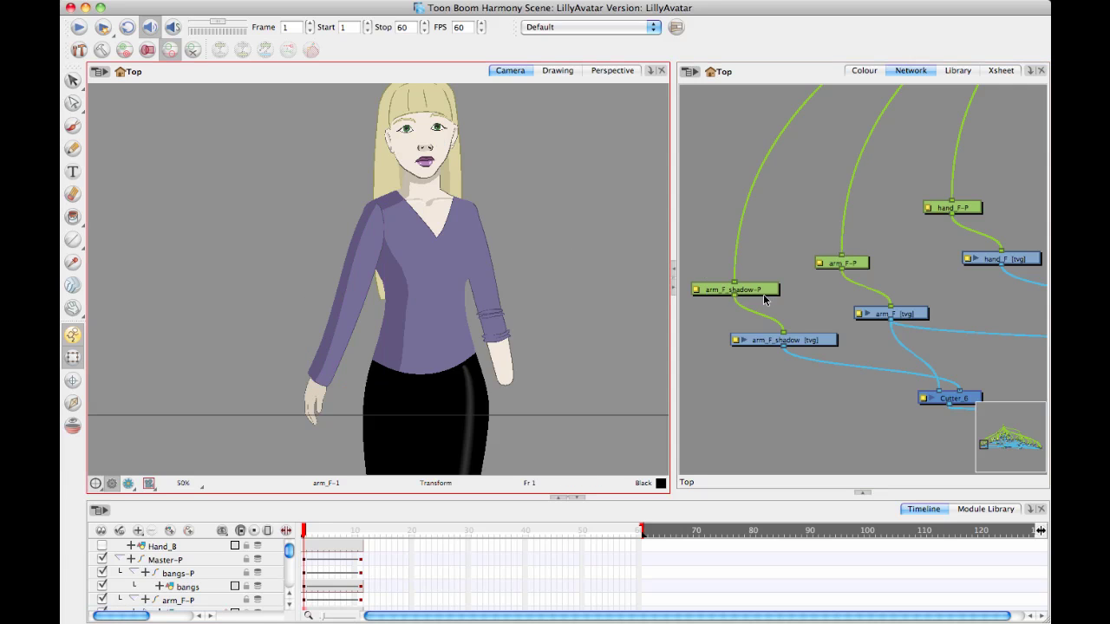
{"action": "left_click", "coordinate": [910, 315]}
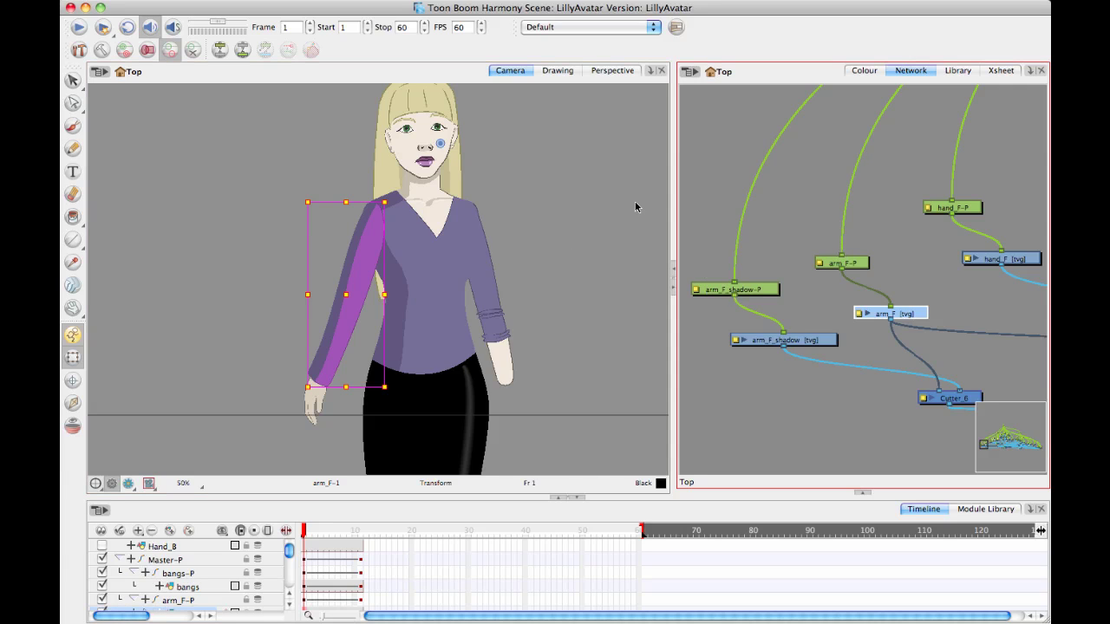
{"action": "left_click", "coordinate": [78, 52]}
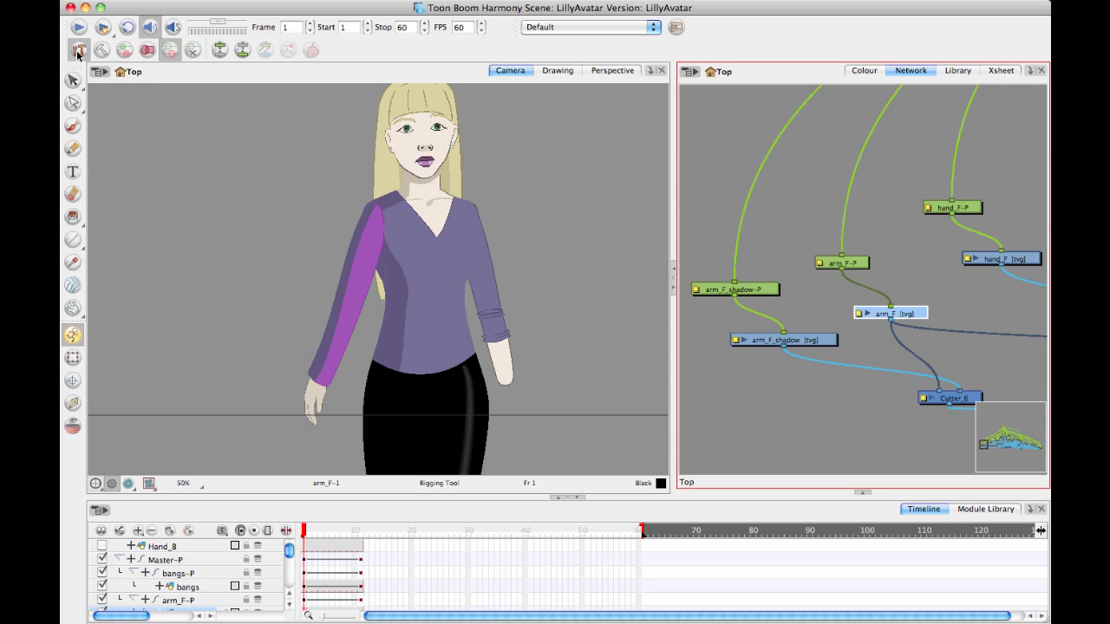
Draw a bone deformation chain on the front arm from shoulder through elbow to wrist
{"action": "left_click", "coordinate": [103, 52]}
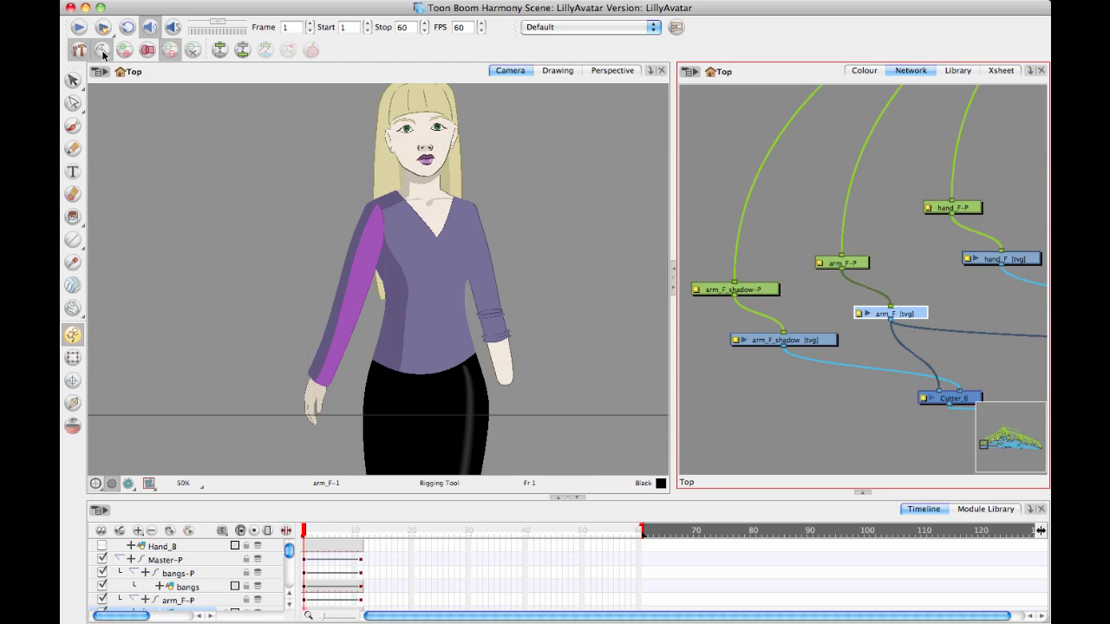
{"action": "left_click", "coordinate": [373, 214]}
{"action": "left_click", "coordinate": [346, 302]}
{"action": "left_click", "coordinate": [319, 379]}
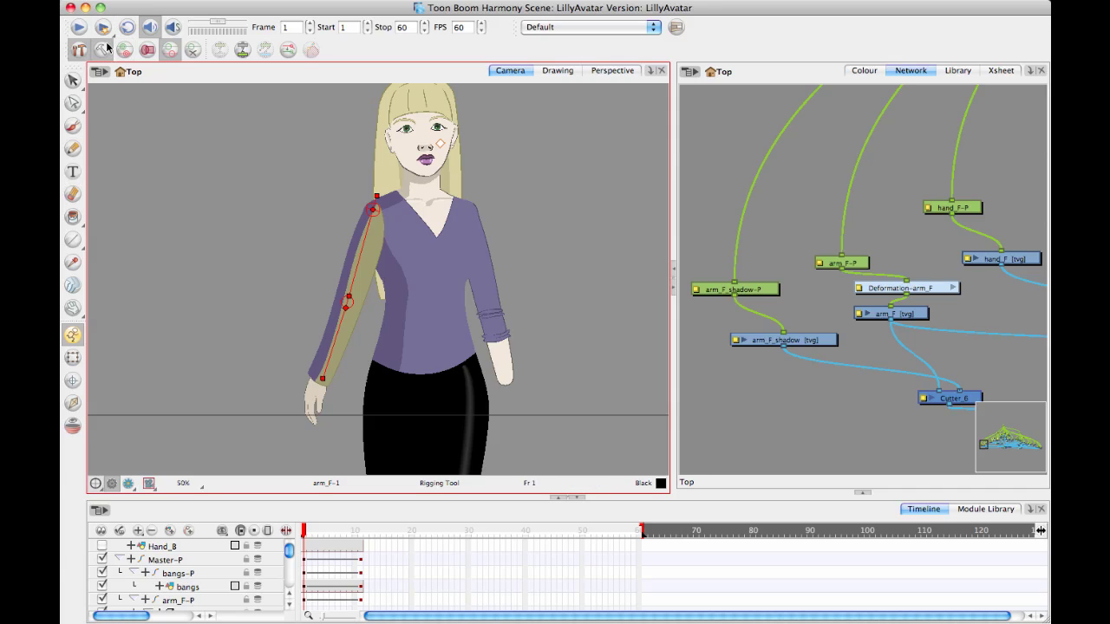
Widen the elbow joint's influence and refit the upper chain and wrist end to the arm
{"action": "left_click", "coordinate": [73, 356]}
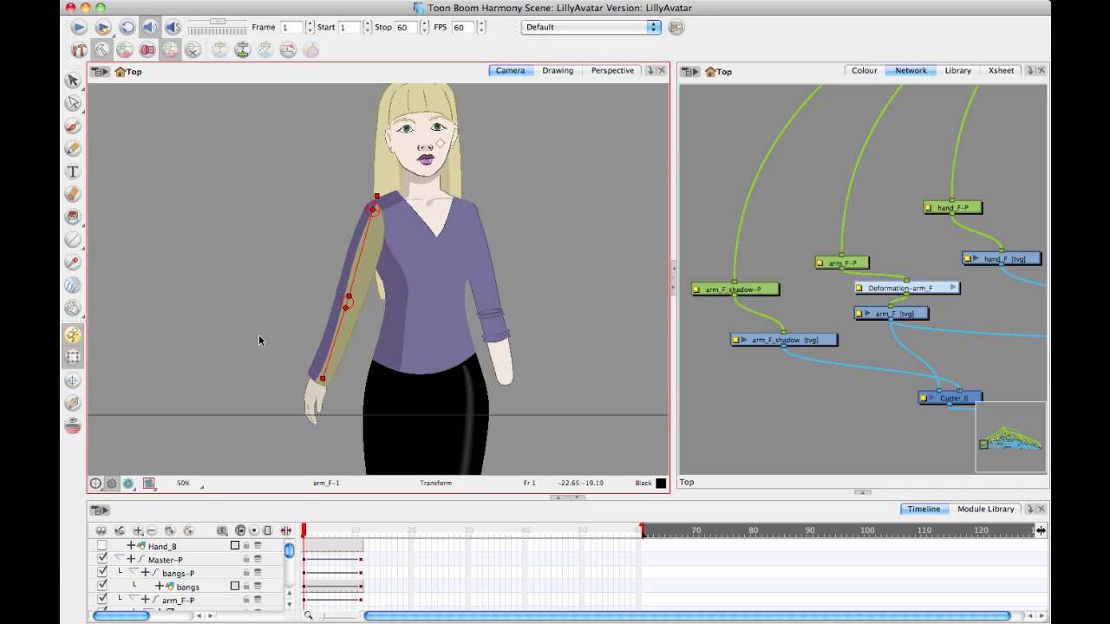
{"action": "scroll", "coordinate": [294, 344], "scroll_direction": "up", "scroll_amount": 3}
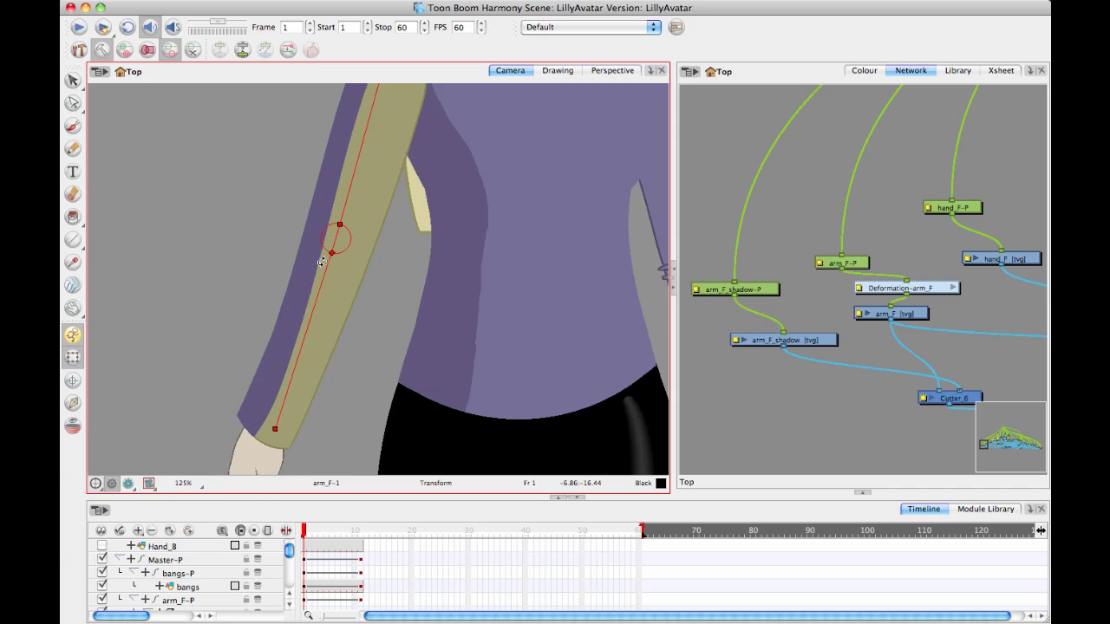
{"action": "left_click_drag", "start_coordinate": [332, 254], "coordinate": [335, 285]}
{"action": "left_click_drag", "start_coordinate": [347, 207], "coordinate": [349, 209]}
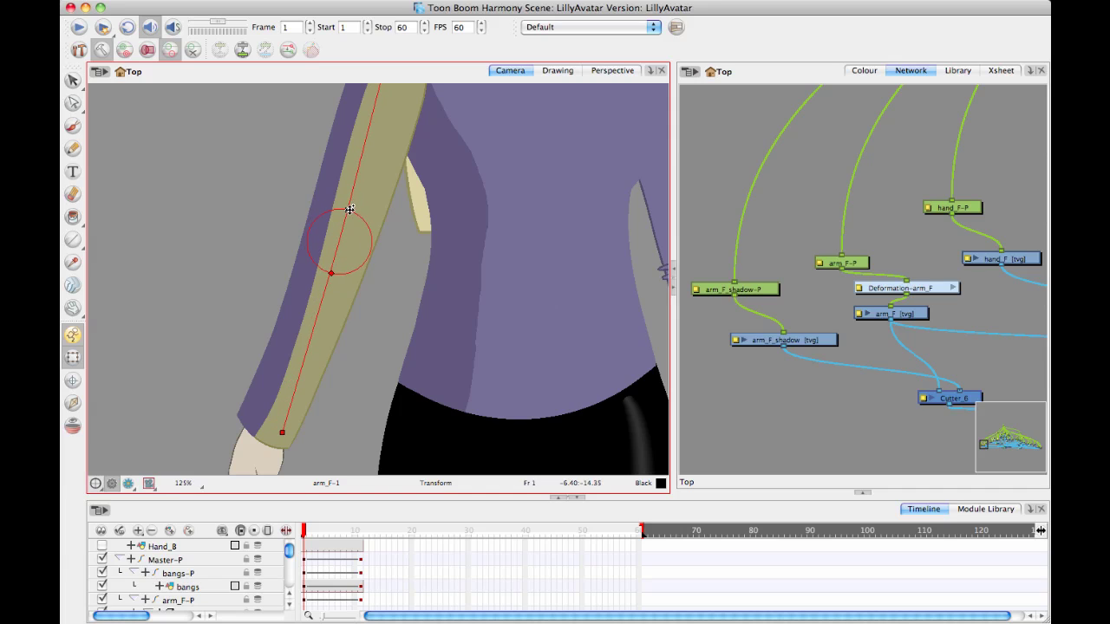
{"action": "left_click_drag", "start_coordinate": [272, 432], "coordinate": [262, 436]}
{"action": "scroll", "coordinate": [356, 294], "scroll_direction": "down", "scroll_amount": 3}
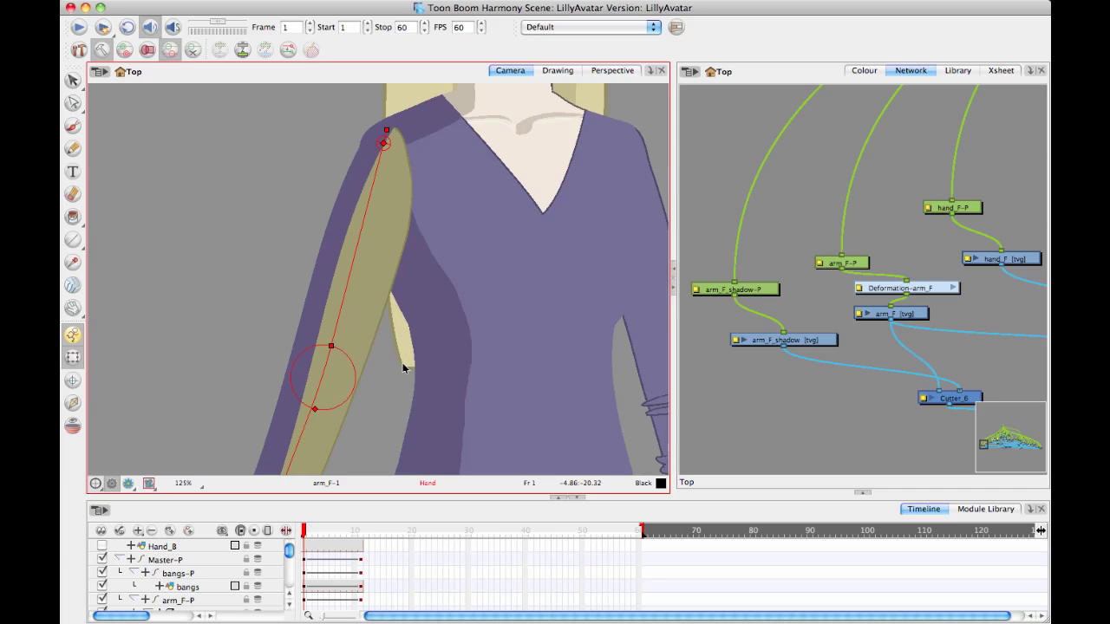
{"action": "left_click_drag", "start_coordinate": [410, 359], "coordinate": [412, 320]}
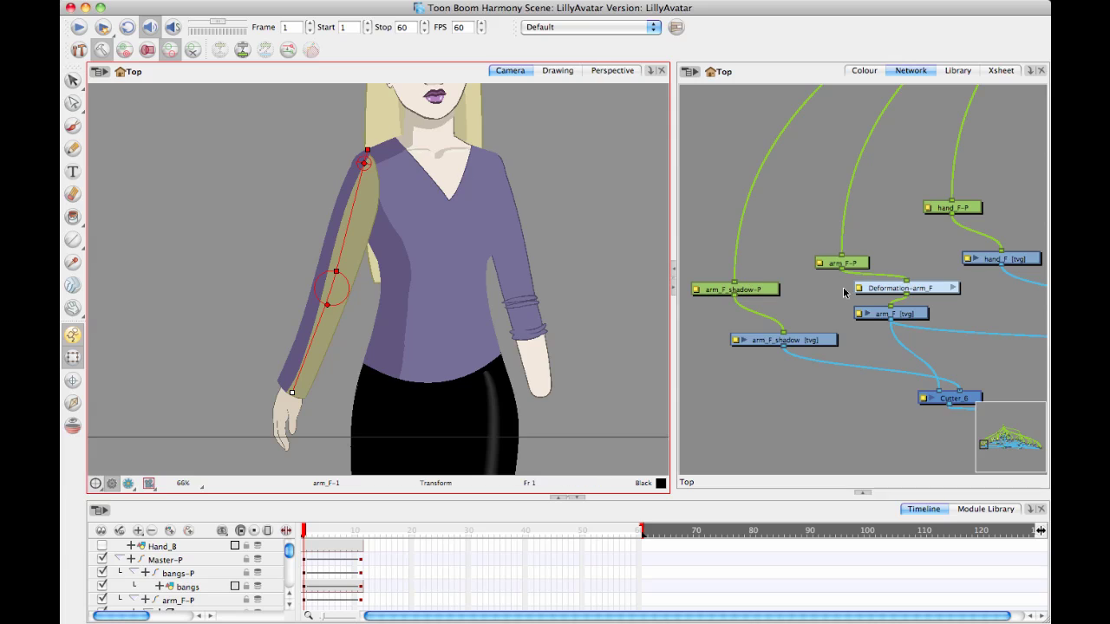
Copy Deformation-arm_F's rest pose to current, bend the forearm outward, and raise the arm_F-P node
{"action": "left_click", "coordinate": [924, 291]}
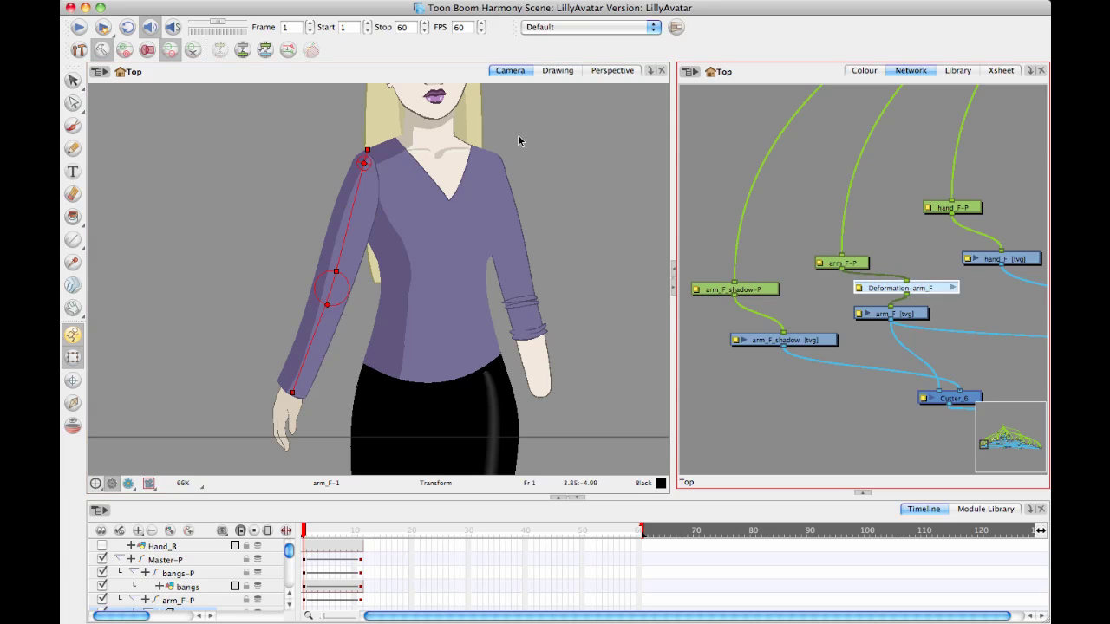
{"action": "left_click", "coordinate": [288, 49]}
{"action": "left_click", "coordinate": [100, 50]}
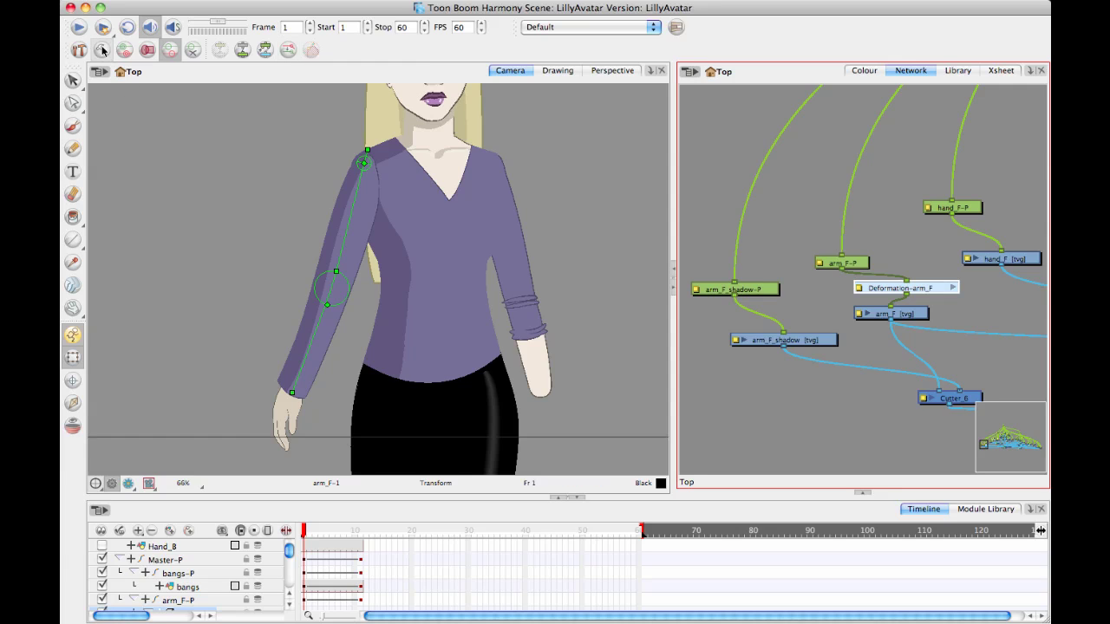
{"action": "left_click_drag", "start_coordinate": [317, 330], "coordinate": [213, 275]}
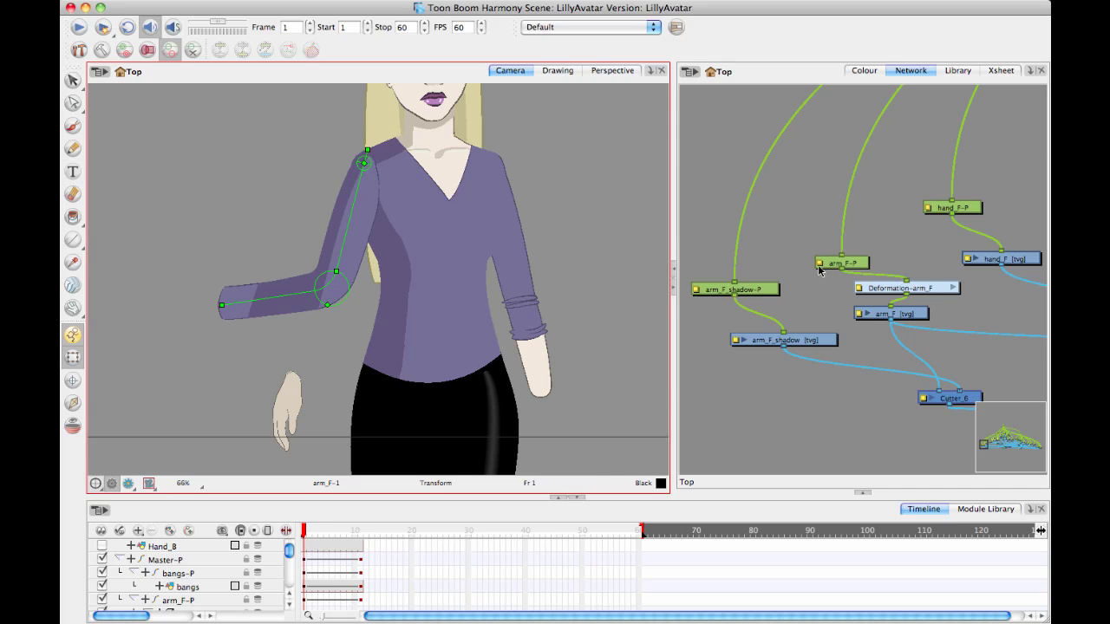
{"action": "left_click_drag", "start_coordinate": [854, 263], "coordinate": [848, 167]}
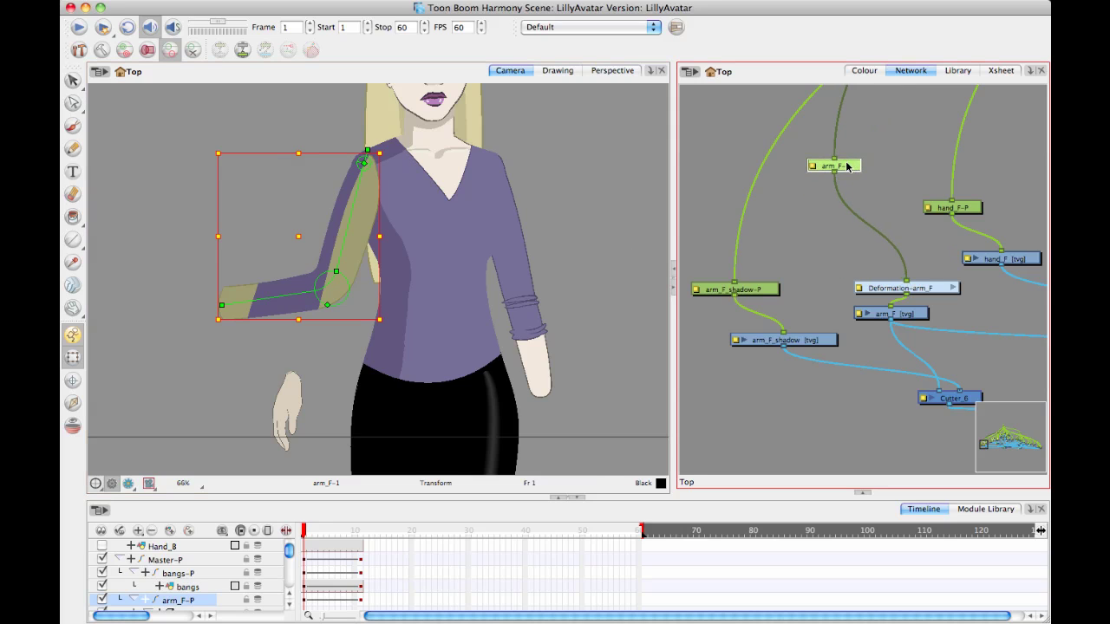
Move Deformation-arm_F under arm_F-P, wire its output to arm_F_shadow-P, and swing the arm to test
{"action": "left_click_drag", "start_coordinate": [940, 287], "coordinate": [873, 214]}
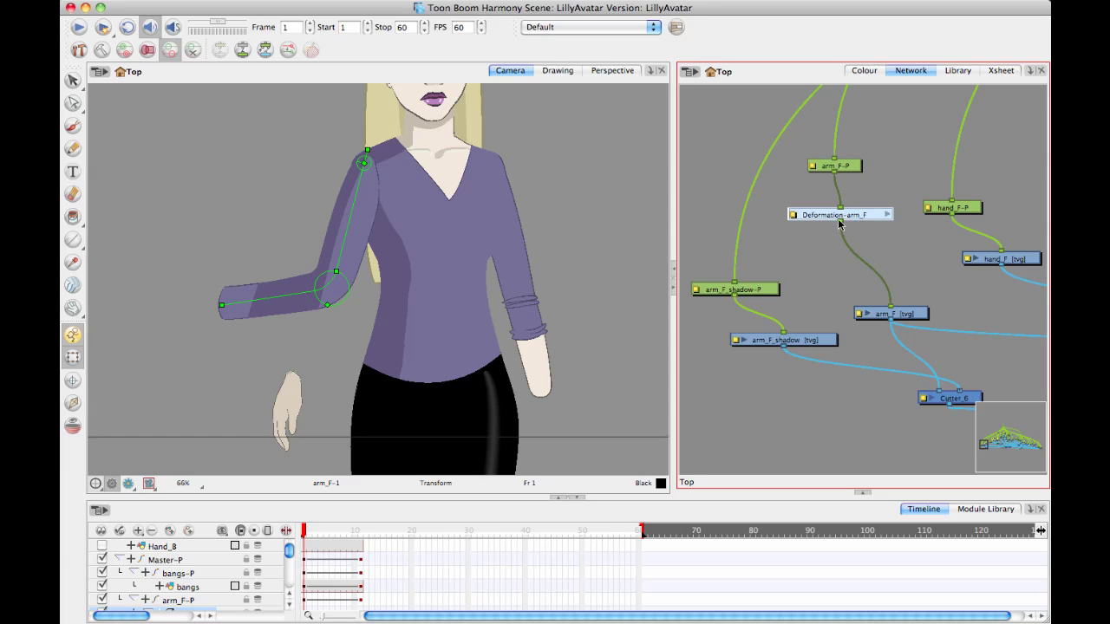
{"action": "left_click_drag", "start_coordinate": [841, 223], "coordinate": [733, 281]}
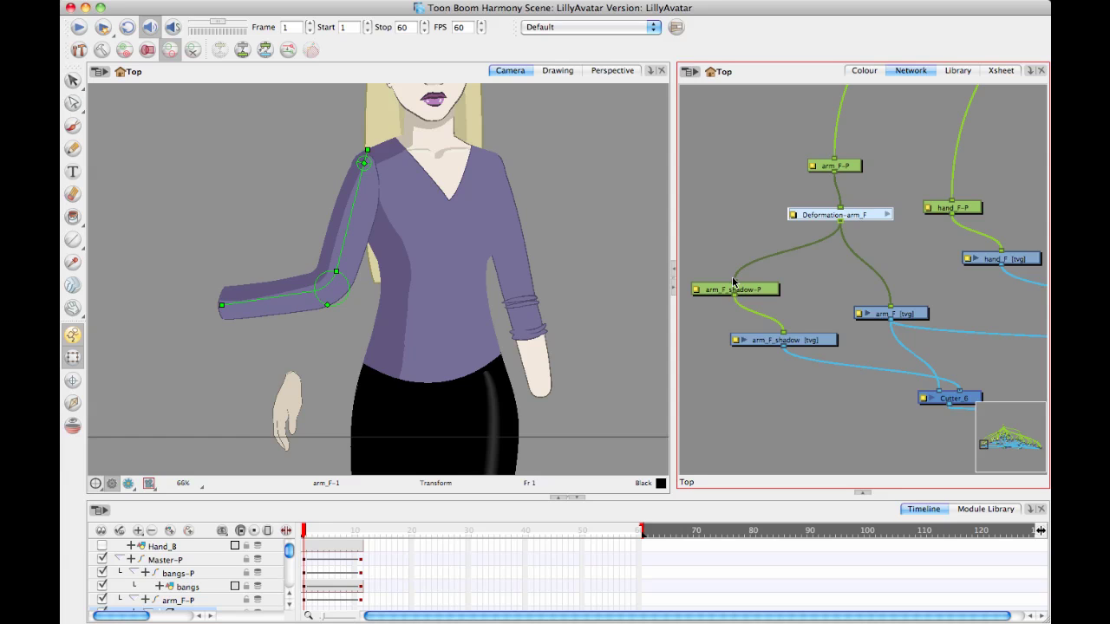
{"action": "left_click_drag", "start_coordinate": [281, 296], "coordinate": [248, 314]}
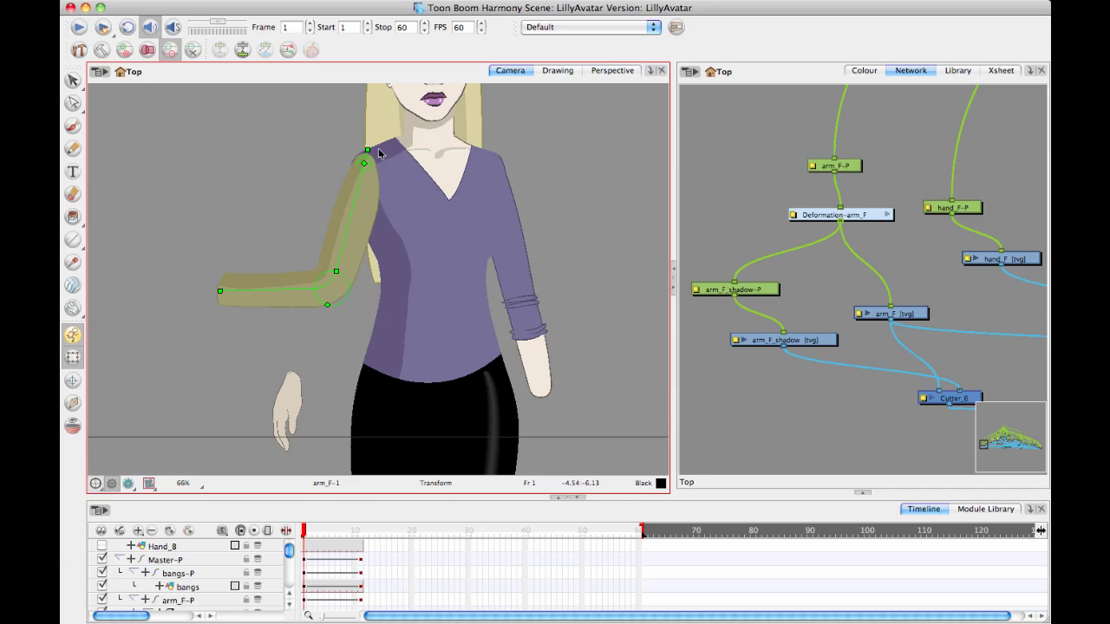
Test the deformed arm, then try linking Deformation-arm_F to hand_F-P and unlink it
{"action": "left_click_drag", "start_coordinate": [354, 200], "coordinate": [327, 207]}
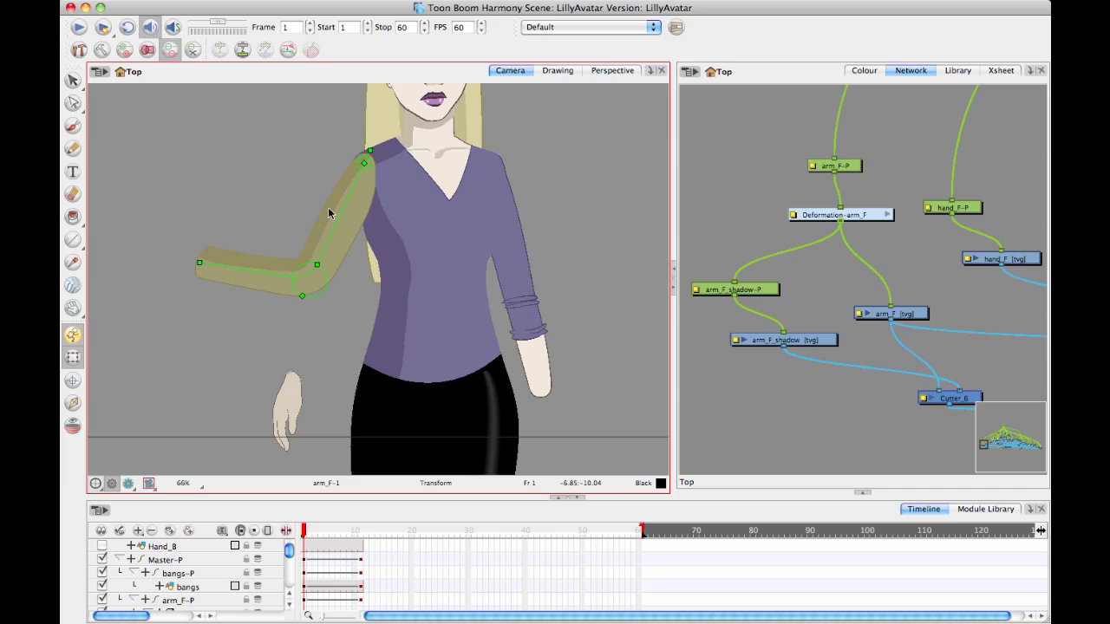
{"action": "left_click", "coordinate": [727, 155]}
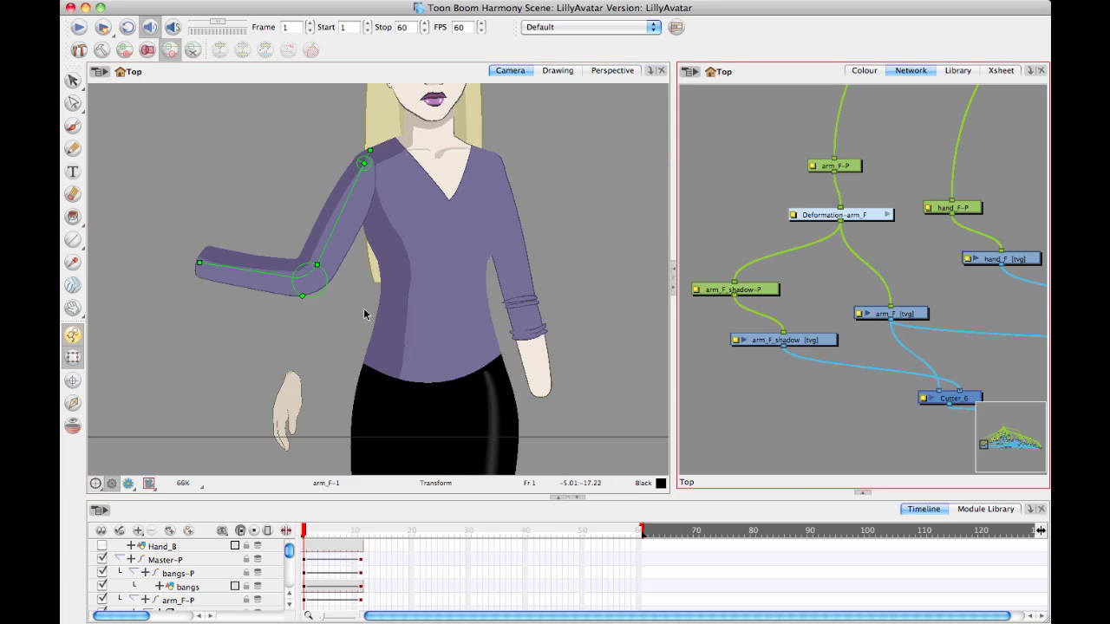
{"action": "left_click_drag", "start_coordinate": [840, 224], "coordinate": [955, 200]}
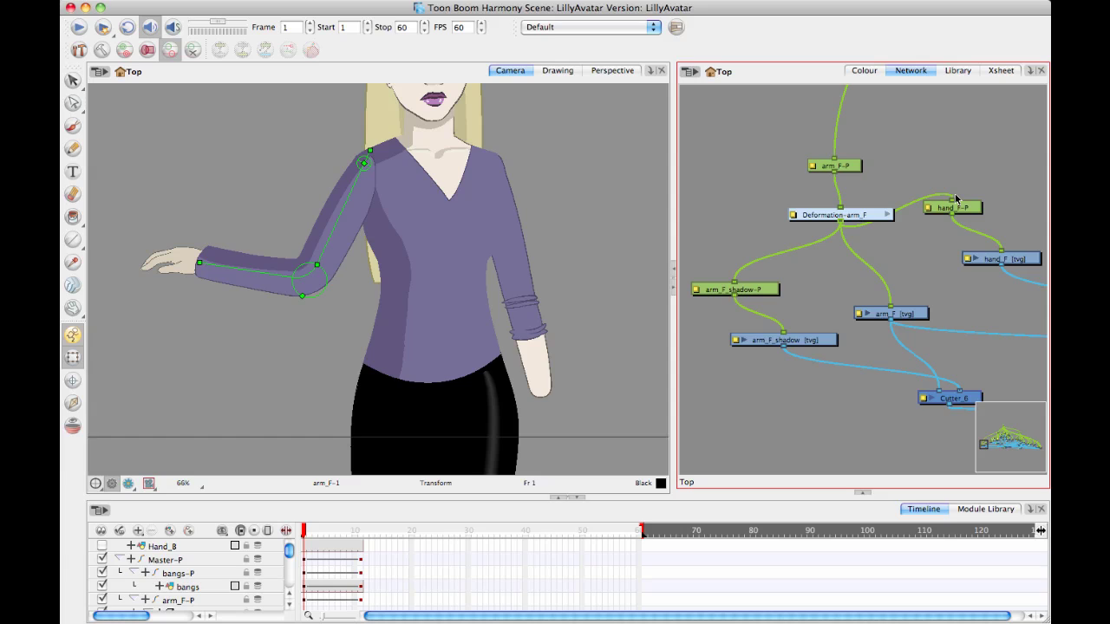
{"action": "left_click_drag", "start_coordinate": [953, 201], "coordinate": [947, 172]}
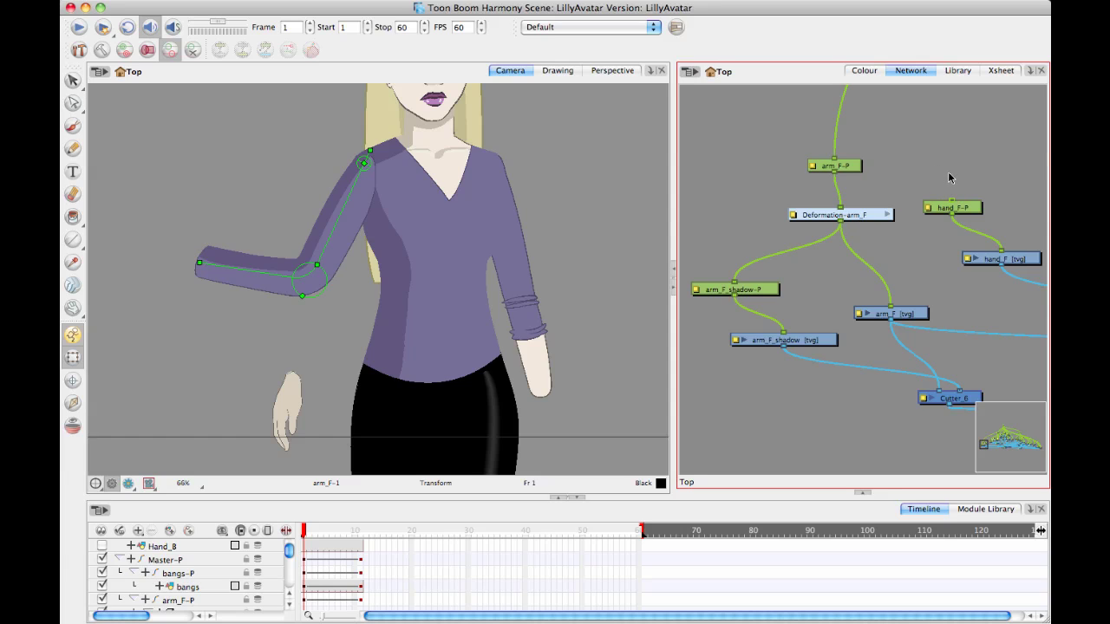
Move arm_F-P and Deformation-arm_F up together, then add a kinematic output to Deformation-arm_F
{"action": "left_click_drag", "start_coordinate": [774, 150], "coordinate": [822, 171]}
{"action": "left_click", "coordinate": [883, 170]}
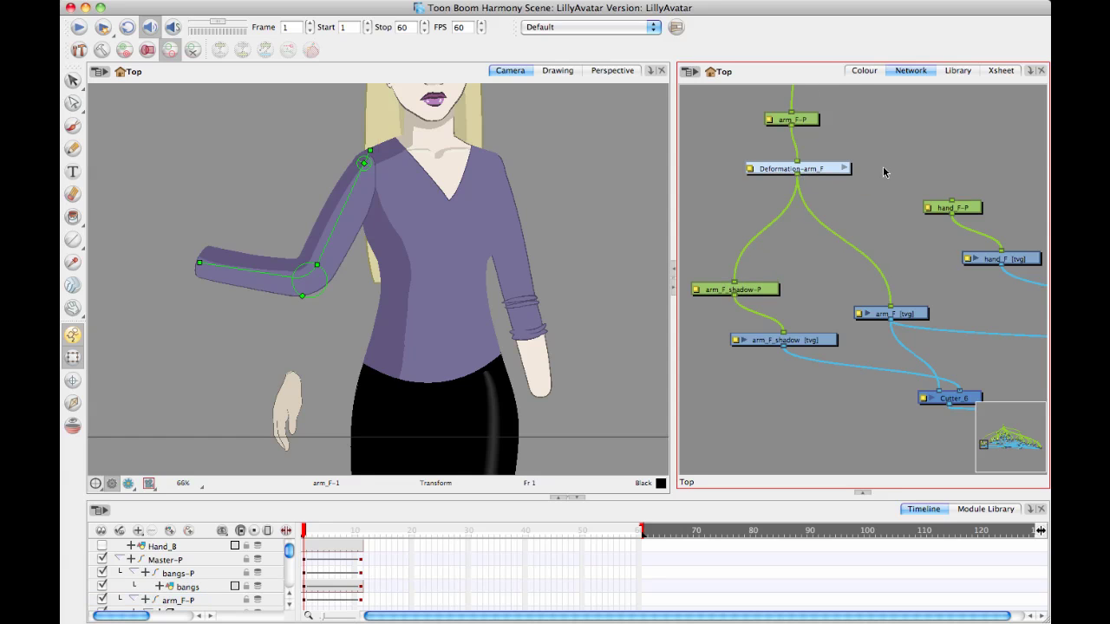
{"action": "left_click", "coordinate": [815, 171]}
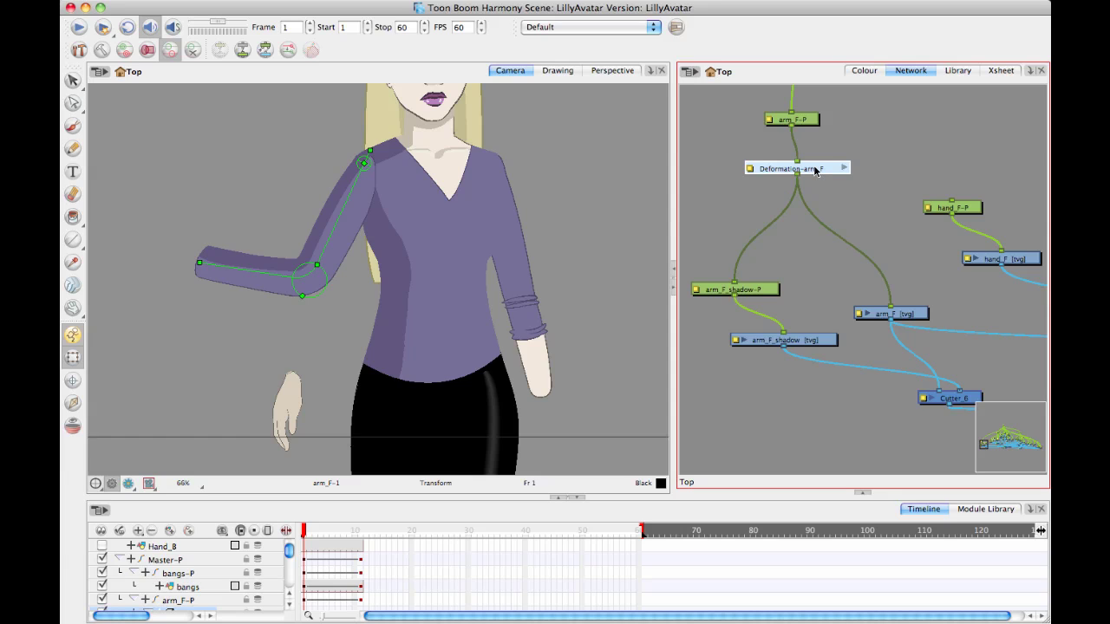
{"action": "left_click", "coordinate": [264, 50]}
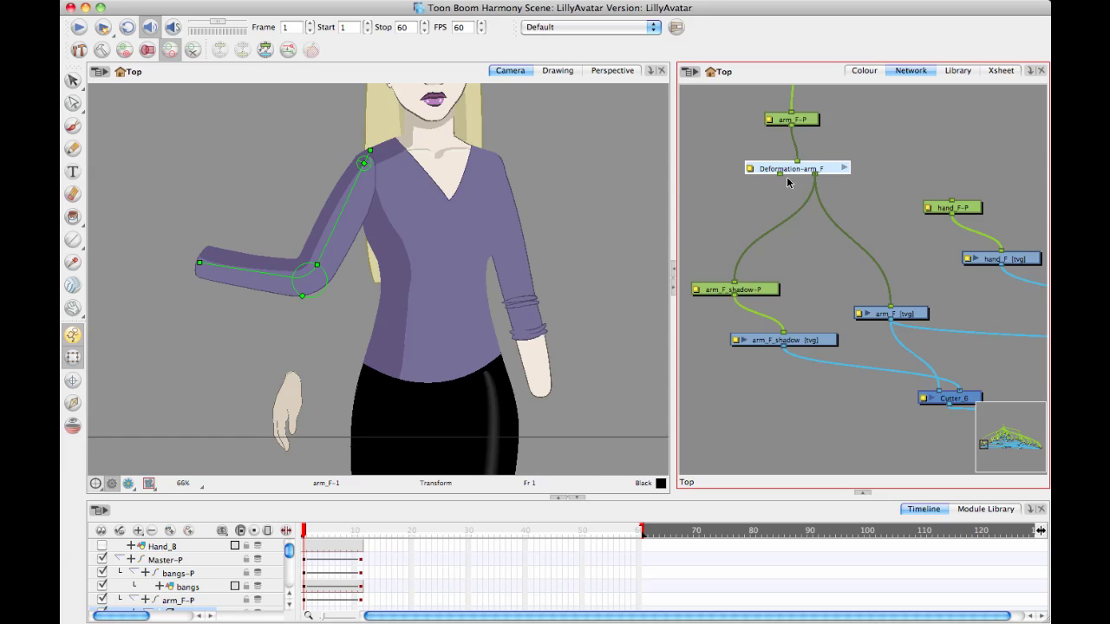
Cable the kinematic output to hand_F-P, reconnect arm_F_shadow-P, and bend the forearm down to test
{"action": "left_click_drag", "start_coordinate": [780, 175], "coordinate": [957, 201]}
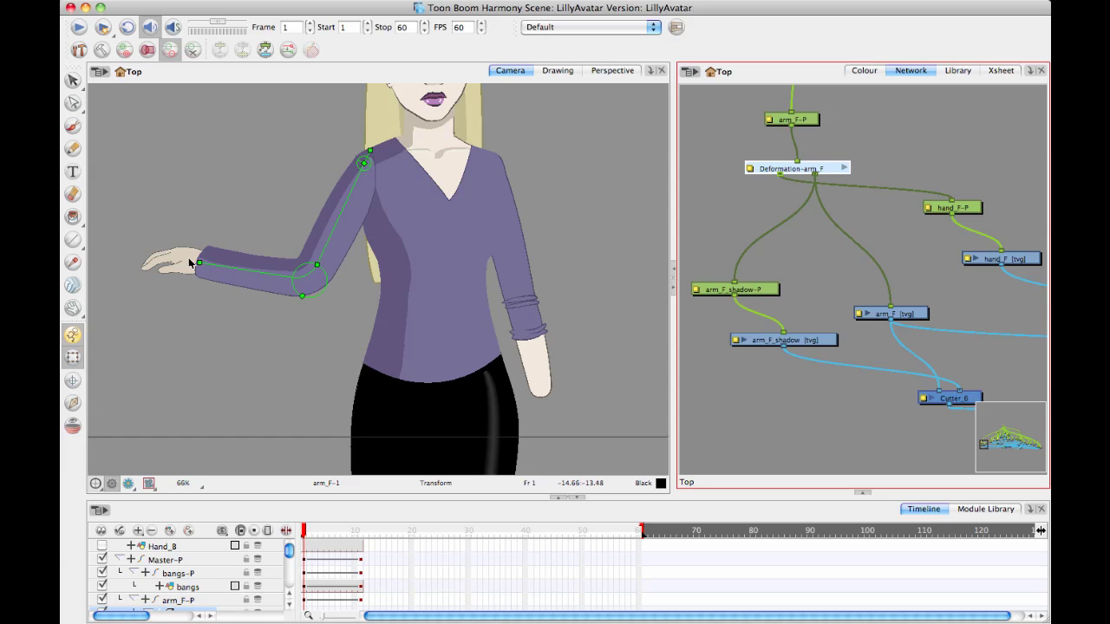
{"action": "left_click_drag", "start_coordinate": [778, 176], "coordinate": [734, 280]}
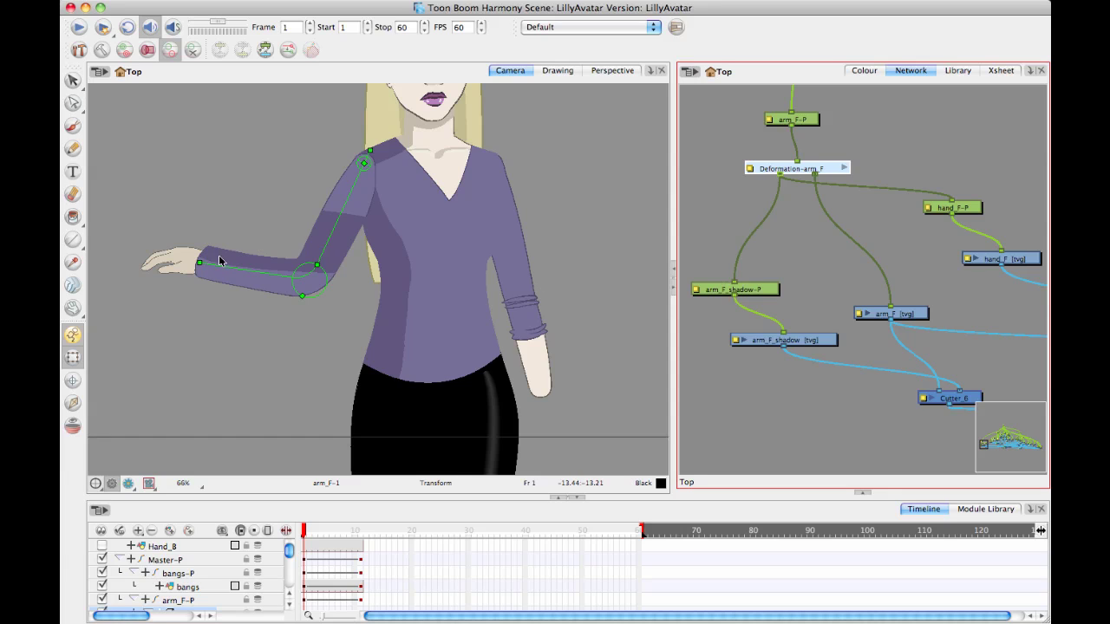
{"action": "left_click_drag", "start_coordinate": [219, 268], "coordinate": [232, 358]}
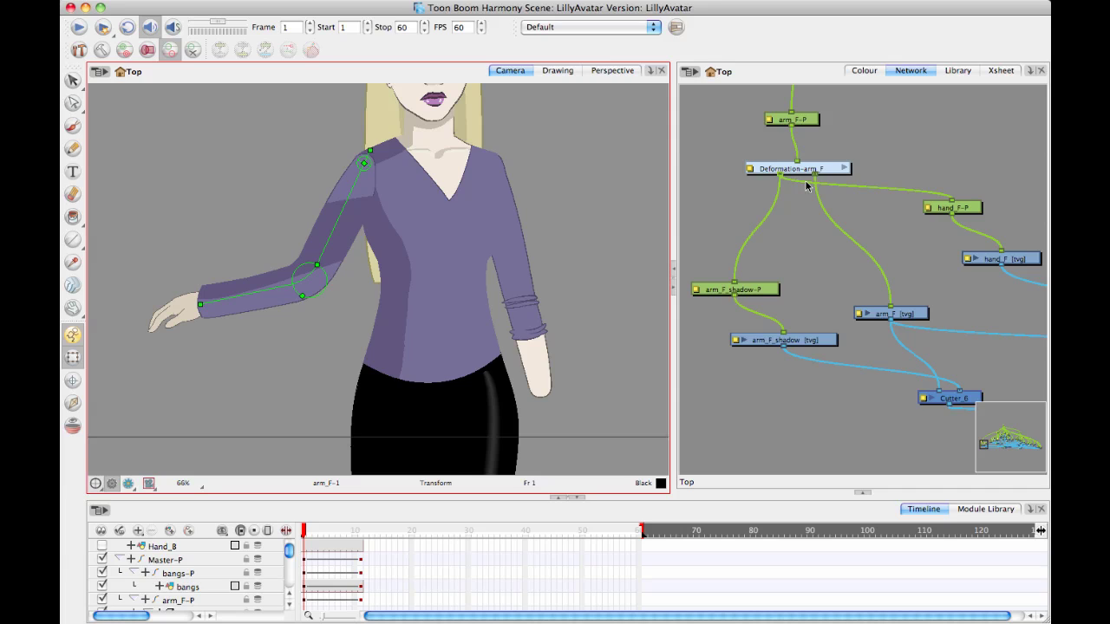
Link the deformation output to arm_F_shadow-P and swing the wrist point out to test
{"action": "left_click_drag", "start_coordinate": [816, 177], "coordinate": [731, 279]}
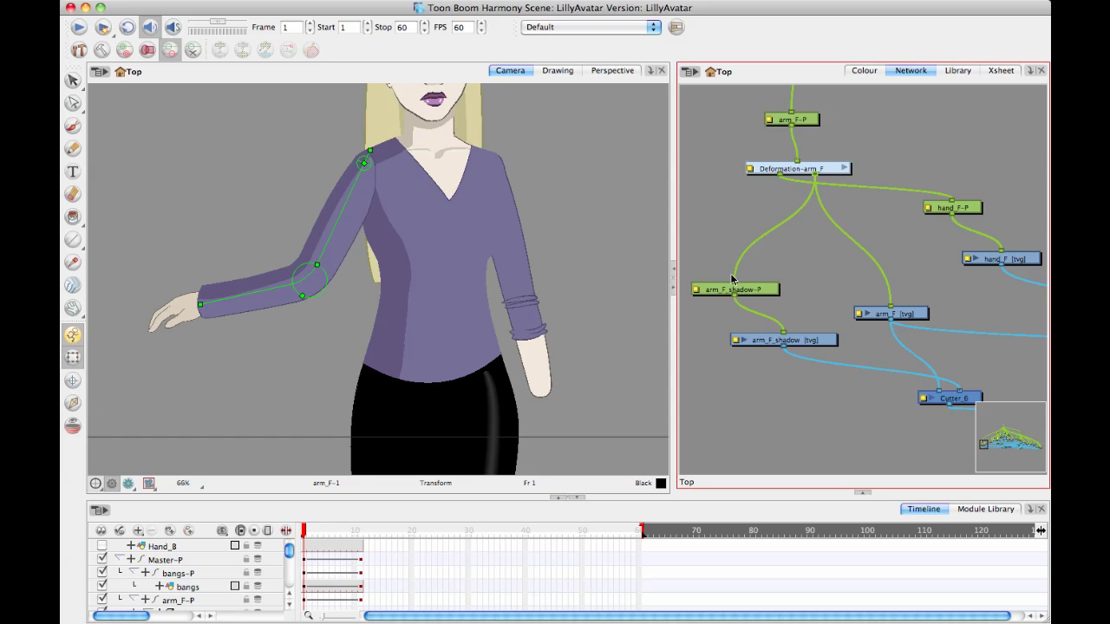
{"action": "left_click", "coordinate": [225, 300]}
{"action": "left_click_drag", "start_coordinate": [225, 300], "coordinate": [198, 290]}
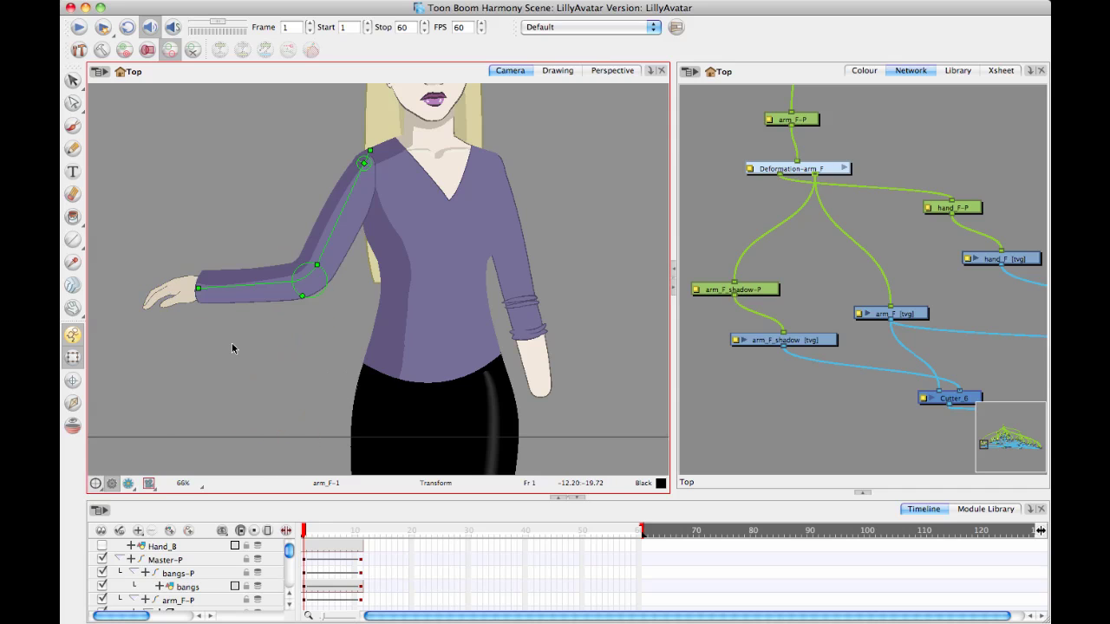
Move the arm_F_shadow drawing around and tilt it slightly counter-clockwise
{"action": "left_click", "coordinate": [262, 277]}
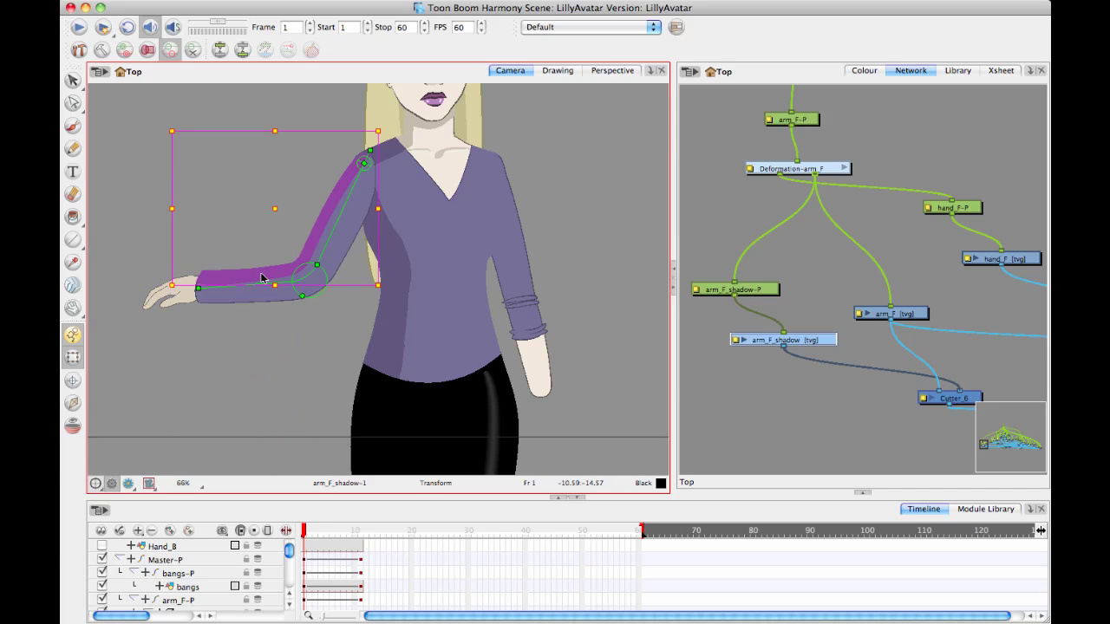
{"action": "left_click", "coordinate": [754, 291]}
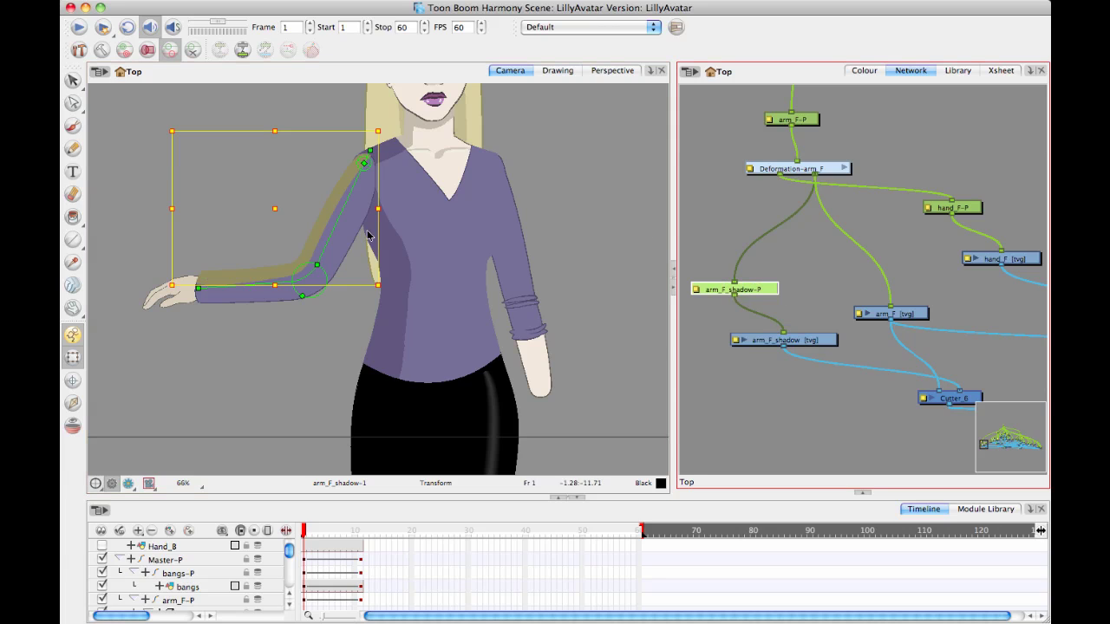
{"action": "left_click_drag", "start_coordinate": [280, 208], "coordinate": [285, 209]}
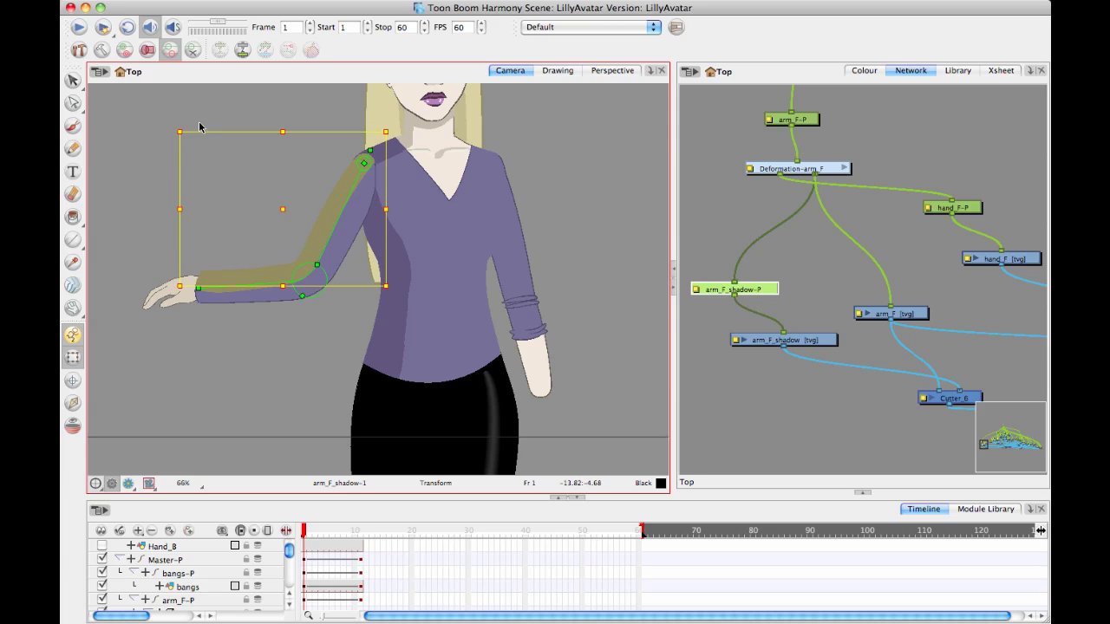
{"action": "mouse_move", "coordinate": [177, 124]}
{"action": "left_mouse_down"}
{"action": "mouse_move", "coordinate": [174, 160]}
{"action": "mouse_move", "coordinate": [165, 102]}
{"action": "mouse_move", "coordinate": [177, 154]}
{"action": "mouse_move", "coordinate": [173, 117]}
{"action": "left_mouse_up"}
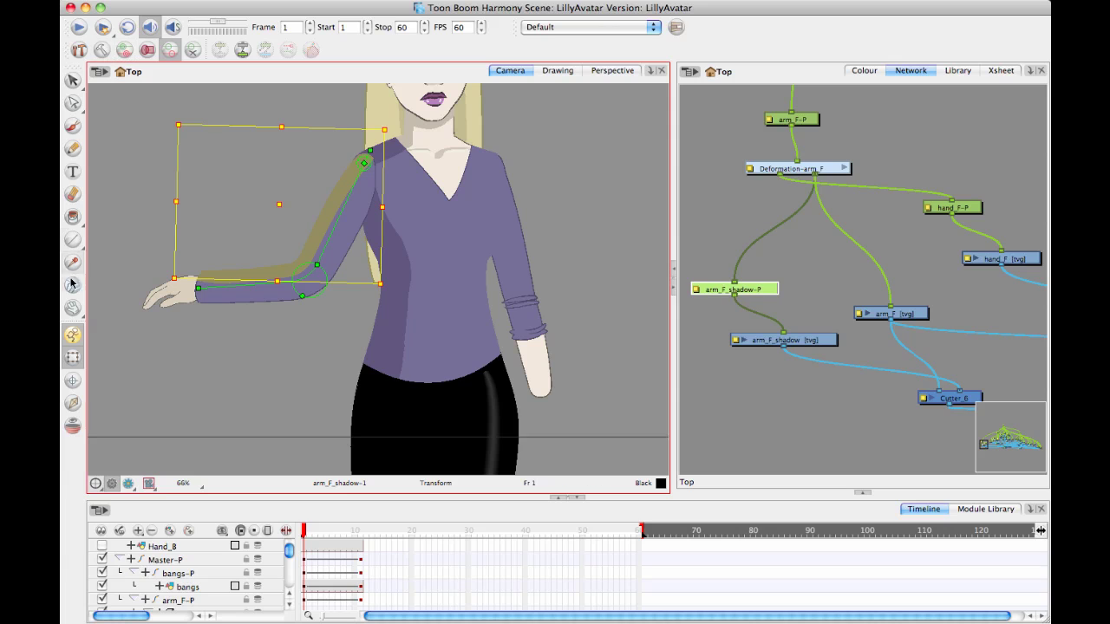
Show the Deformation toolbar
{"action": "right_click", "coordinate": [382, 48]}
{"action": "left_click", "coordinate": [421, 107]}
{"action": "key", "text": "space"}
{"action": "scroll", "coordinate": [335, 265], "scroll_direction": "down", "scroll_amount": 2}
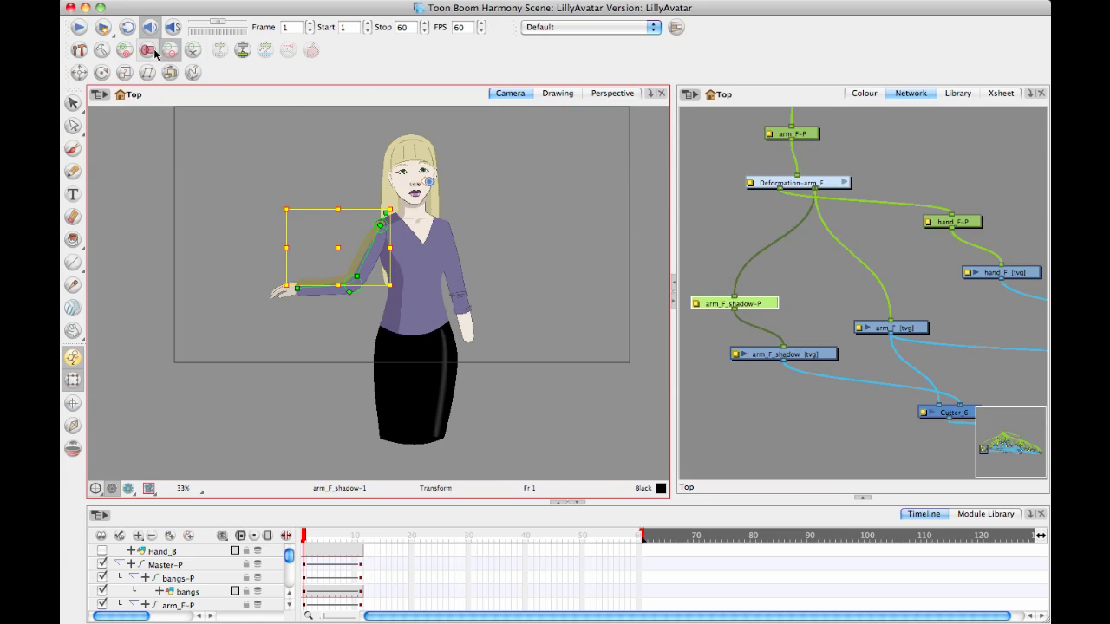
Place the arm shadow's rotation pivot on the shoulder joint
{"action": "left_click", "coordinate": [101, 72]}
{"action": "left_click_drag", "start_coordinate": [428, 185], "coordinate": [379, 226]}
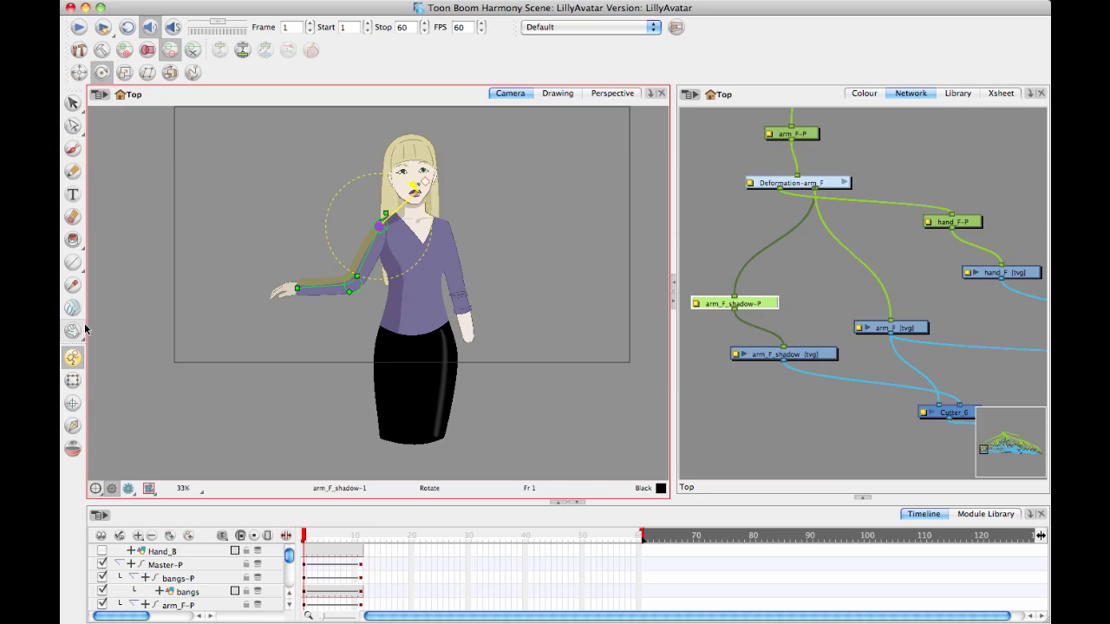
{"action": "left_click", "coordinate": [73, 380]}
Rotate the arm shadow slightly around the shoulder pivot, then deselect it
{"action": "key", "text": "space"}
{"action": "scroll", "coordinate": [261, 227], "scroll_direction": "up", "scroll_amount": 1}
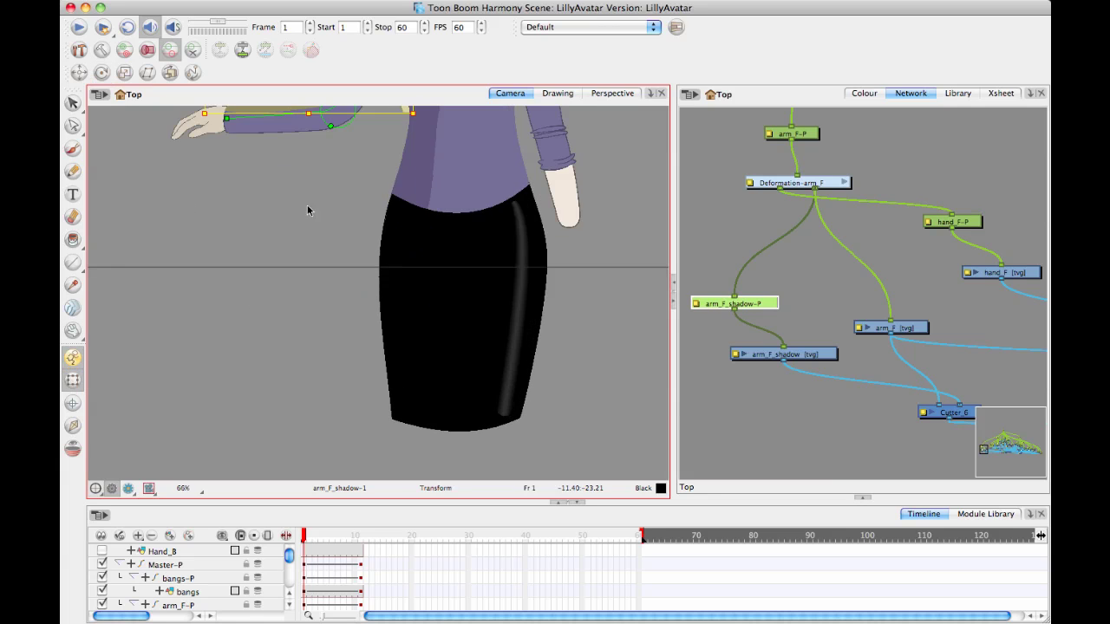
{"action": "scroll", "coordinate": [307, 204], "scroll_direction": "up", "scroll_amount": 1}
{"action": "mouse_move", "coordinate": [201, 336]}
{"action": "left_mouse_down"}
{"action": "mouse_move", "coordinate": [212, 351]}
{"action": "mouse_move", "coordinate": [195, 334]}
{"action": "mouse_move", "coordinate": [208, 317]}
{"action": "mouse_move", "coordinate": [202, 326]}
{"action": "left_mouse_up"}
{"action": "left_click", "coordinate": [200, 226]}
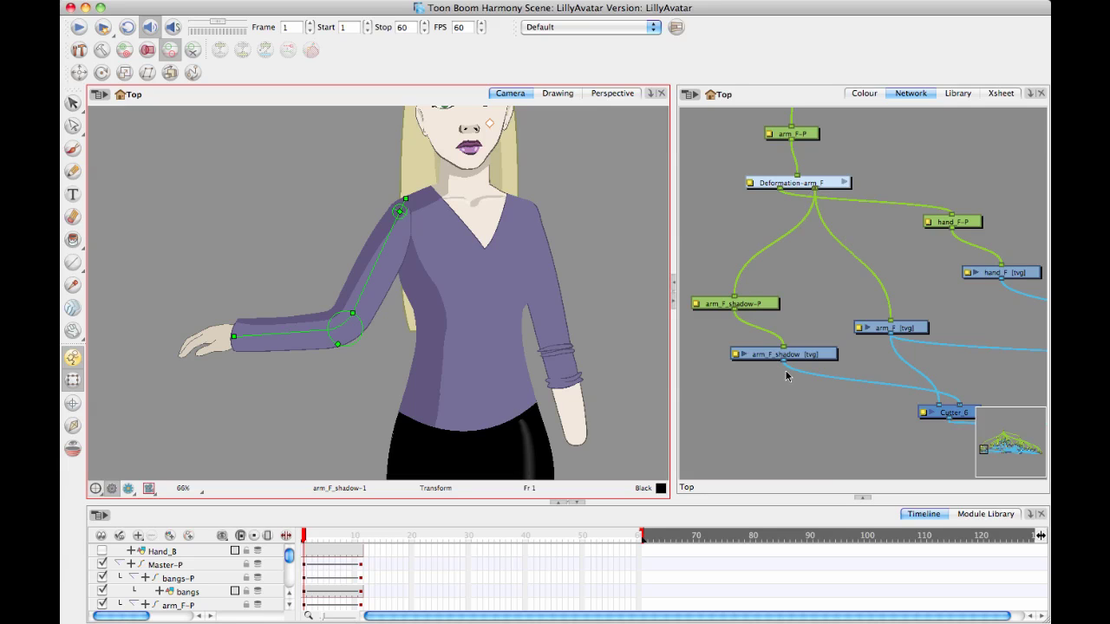
Nudge the arm shadow right and down and rotate it clockwise to match the arm
{"action": "left_click", "coordinate": [755, 305]}
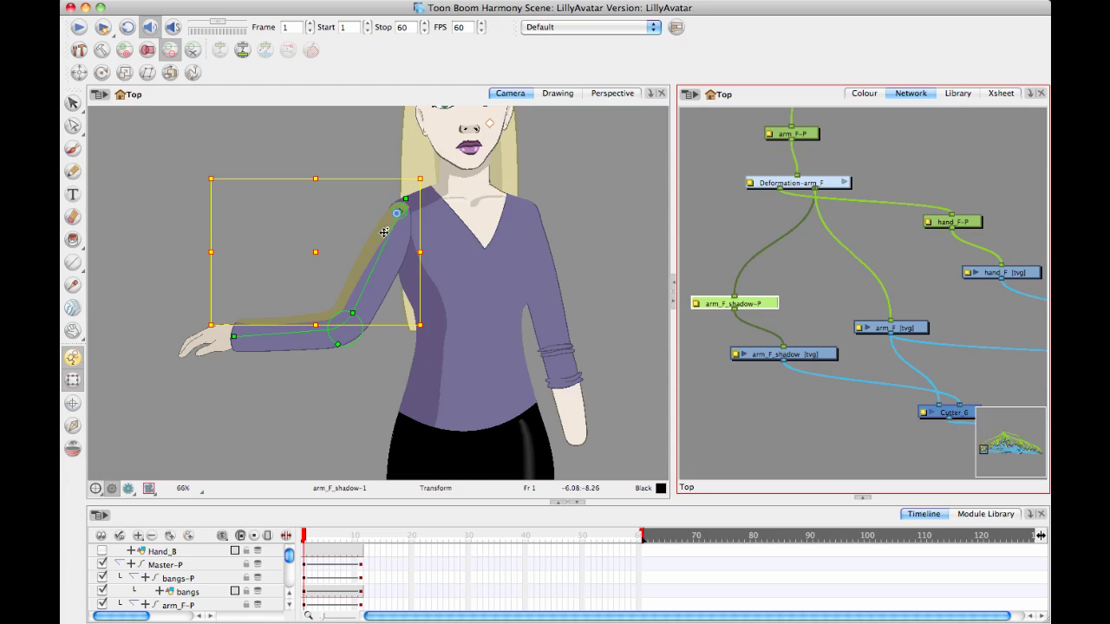
{"action": "left_click_drag", "start_coordinate": [380, 232], "coordinate": [385, 236]}
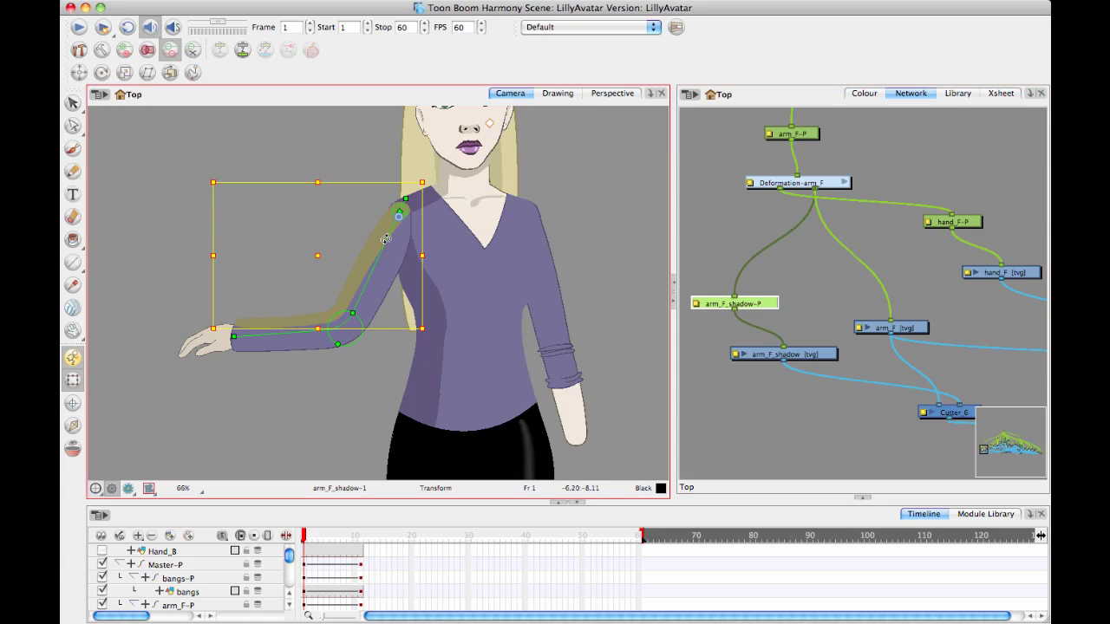
{"action": "left_click_drag", "start_coordinate": [434, 326], "coordinate": [421, 333]}
{"action": "left_click", "coordinate": [284, 437]}
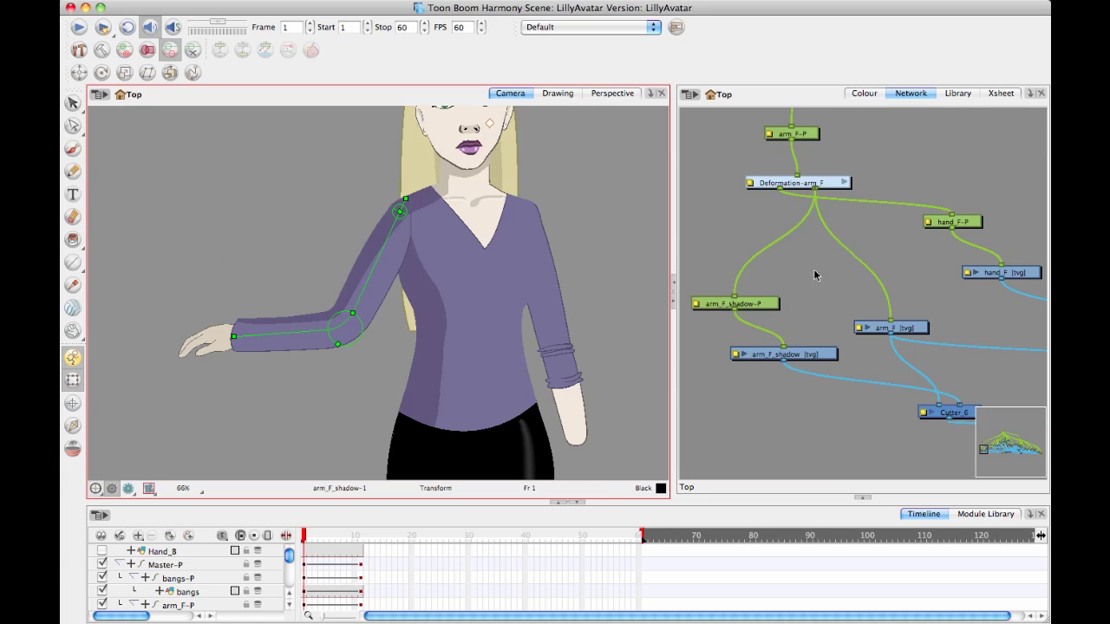
Select Deformation-arm_F and zoom out to view the whole character
{"action": "left_click", "coordinate": [799, 184]}
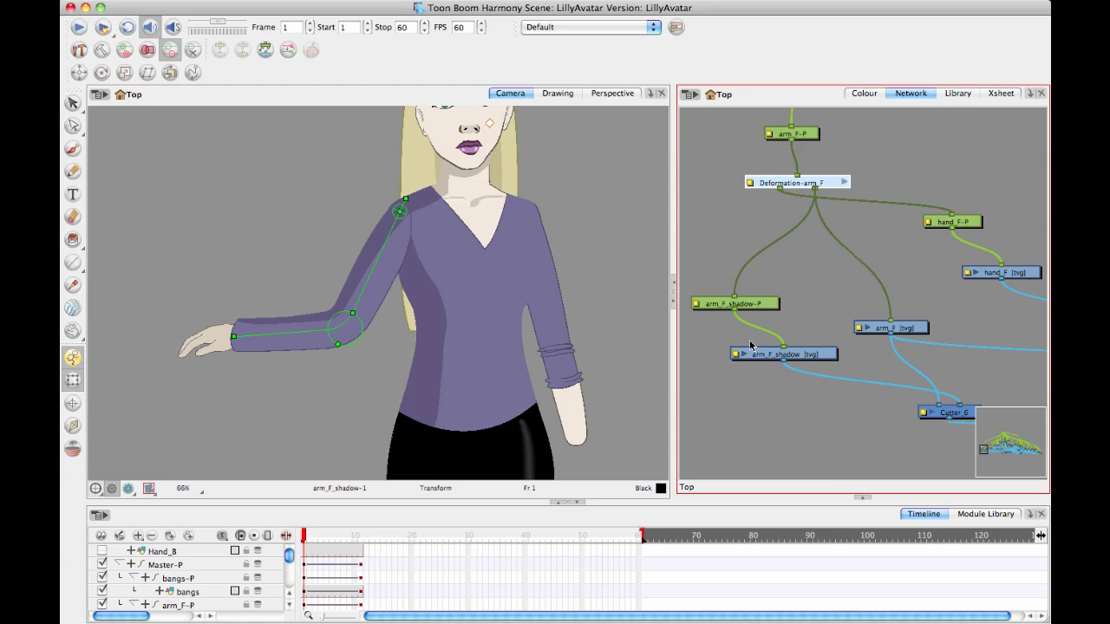
{"action": "key", "text": "2"}
{"action": "key", "text": "2"}
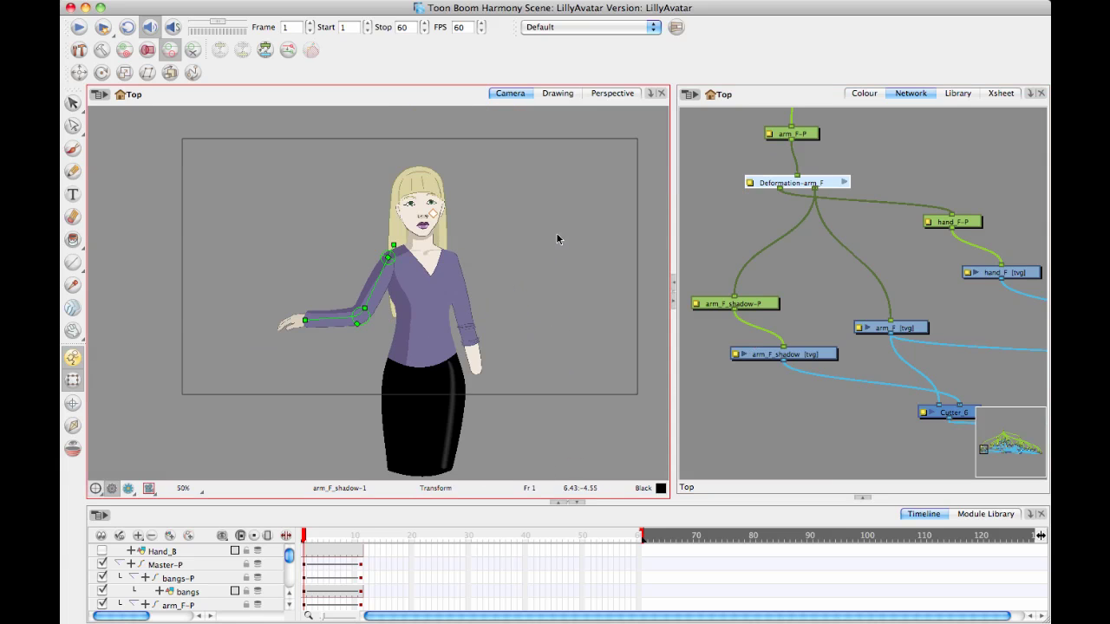
{"action": "left_click_drag", "start_coordinate": [518, 242], "coordinate": [505, 244]}
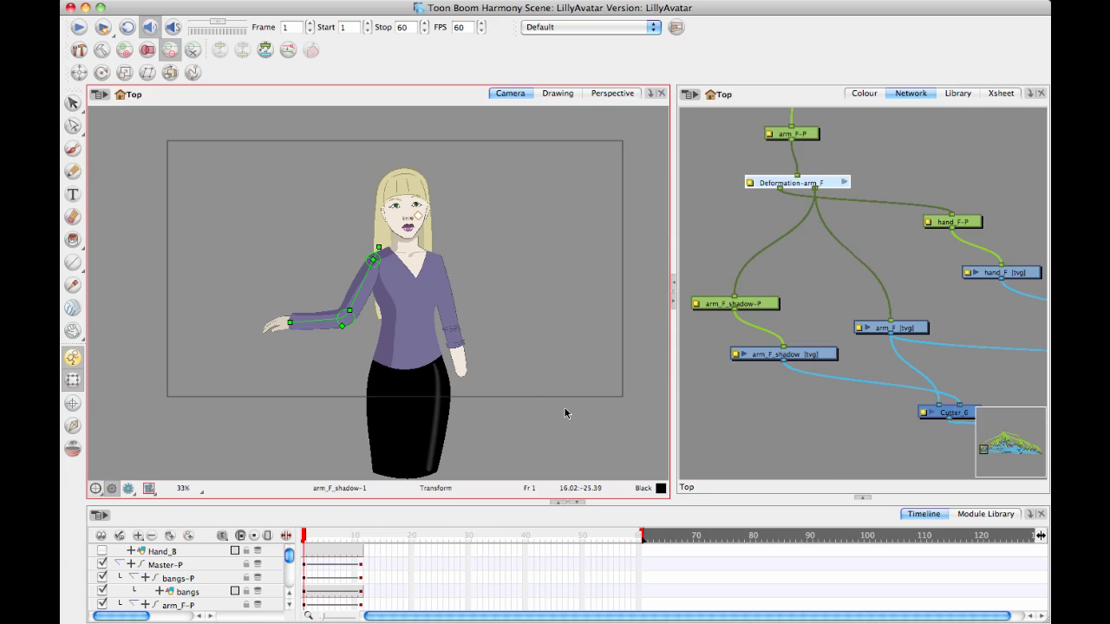